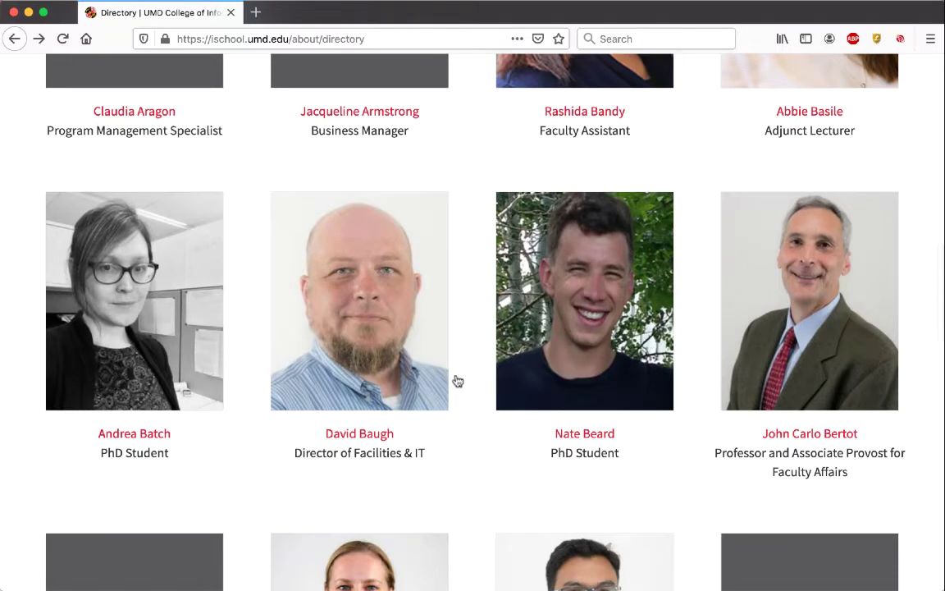
# Step: Check the Director of Facilities & IT's profile, then return further down the listing
pyautogui.click(358, 438)
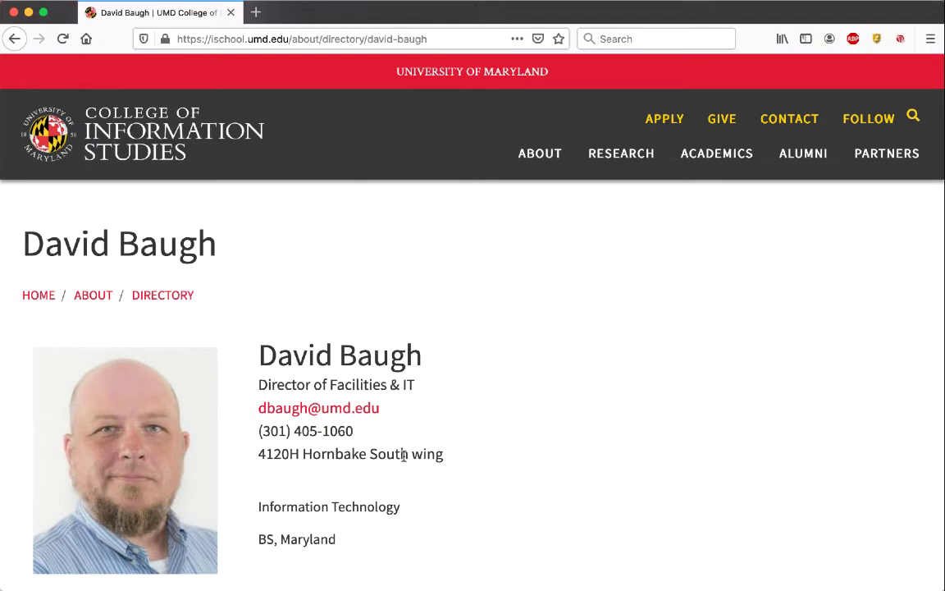
pyautogui.press('super+Left')
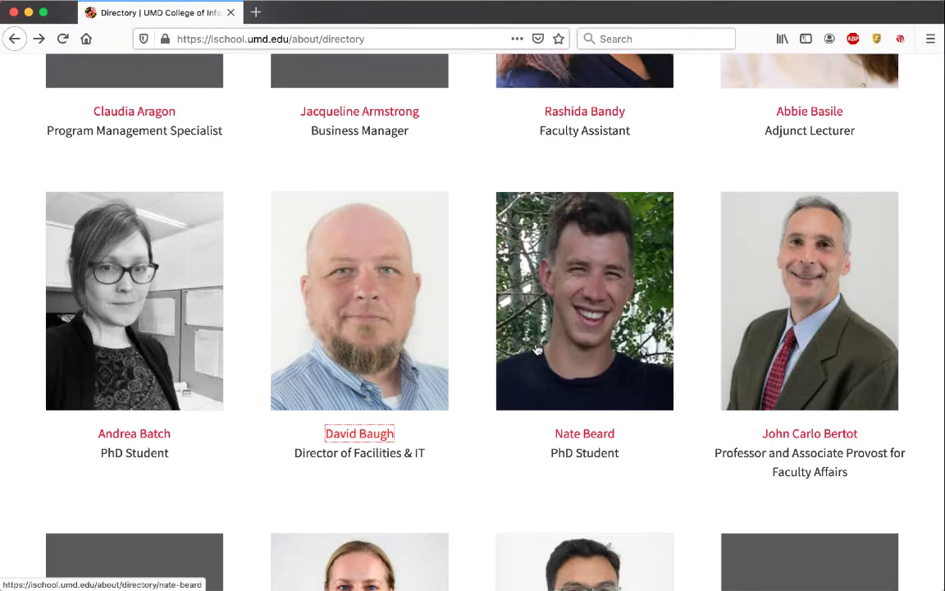
pyautogui.scroll(-1, 651, 425)
pyautogui.scroll(-1, 650, 425)
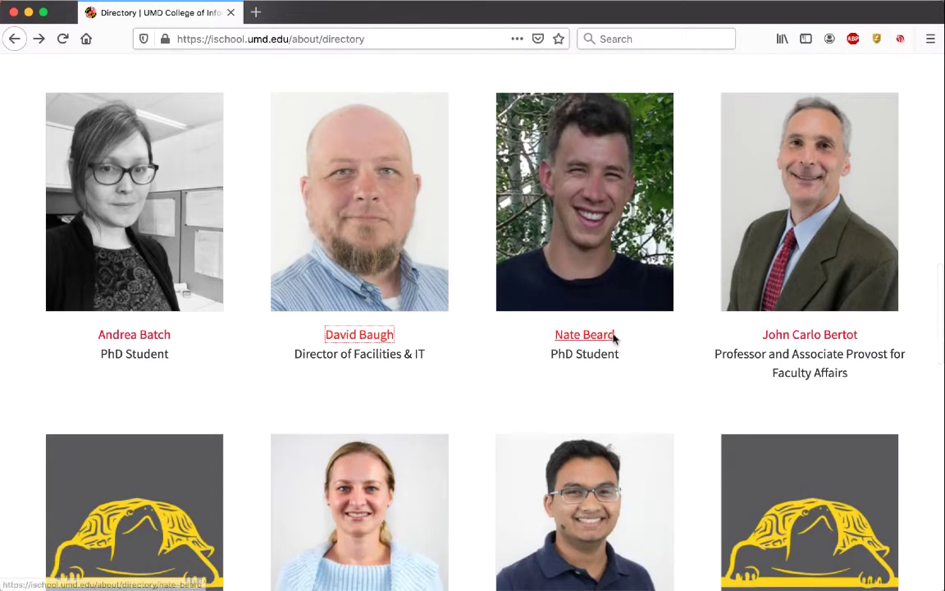
# Step: Check the Associate Provost for Faculty Affairs' and undergraduate programs assistant director's profiles, scrolling further down
pyautogui.click(795, 344)
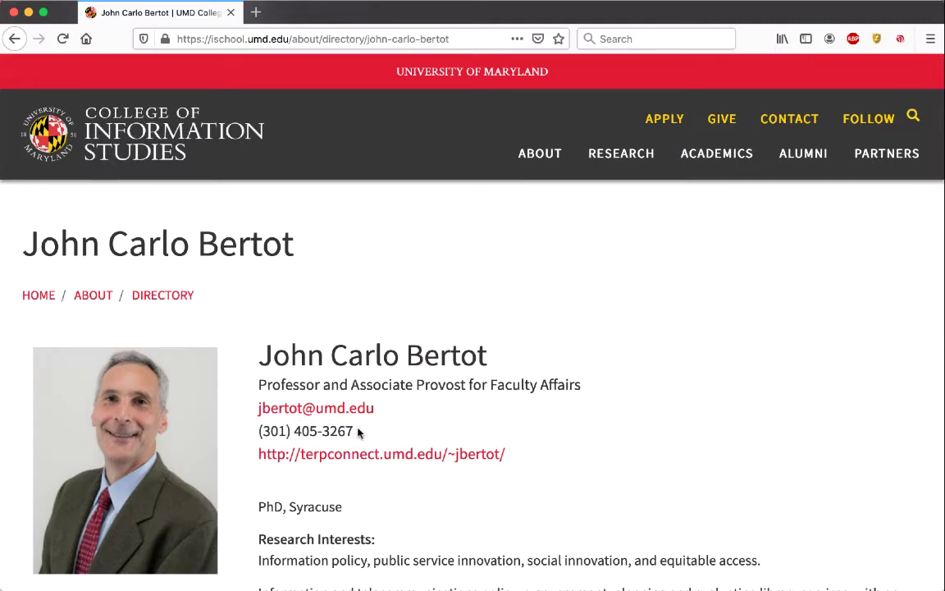
pyautogui.press('super+Left')
pyautogui.scroll(-5, 358, 432)
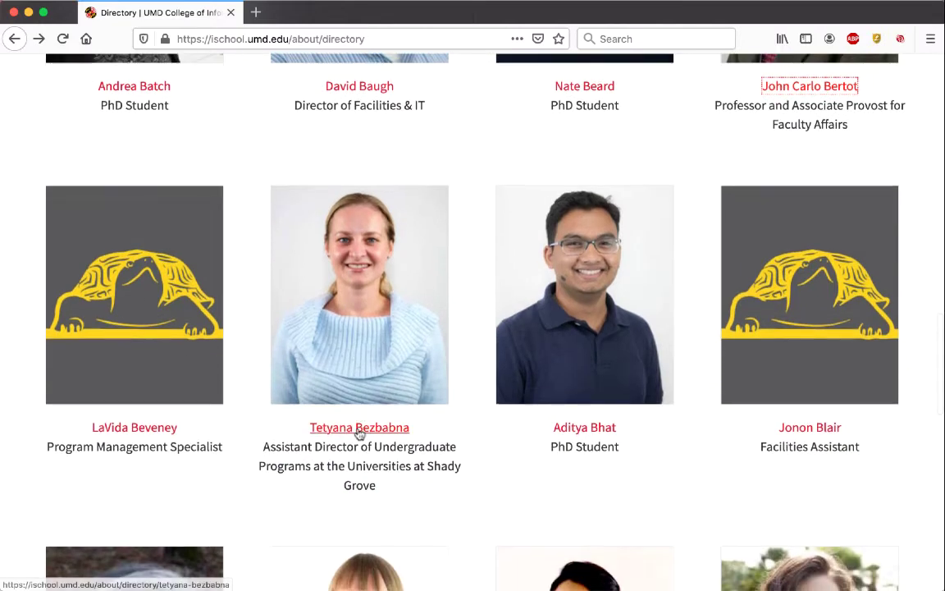
pyautogui.click(358, 429)
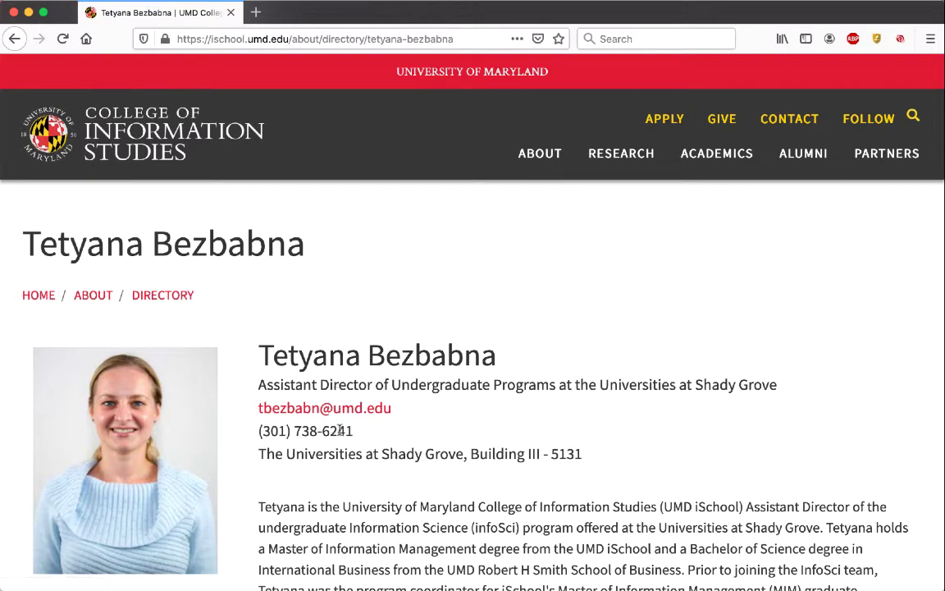
pyautogui.press('super+Left')
pyautogui.scroll(-5, 584, 443)
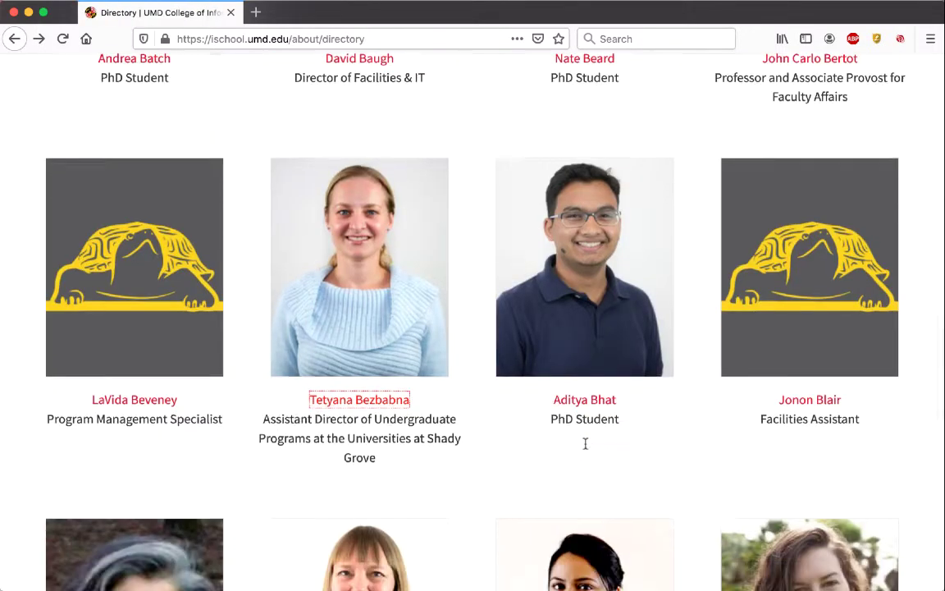
pyautogui.scroll(-8, 587, 449)
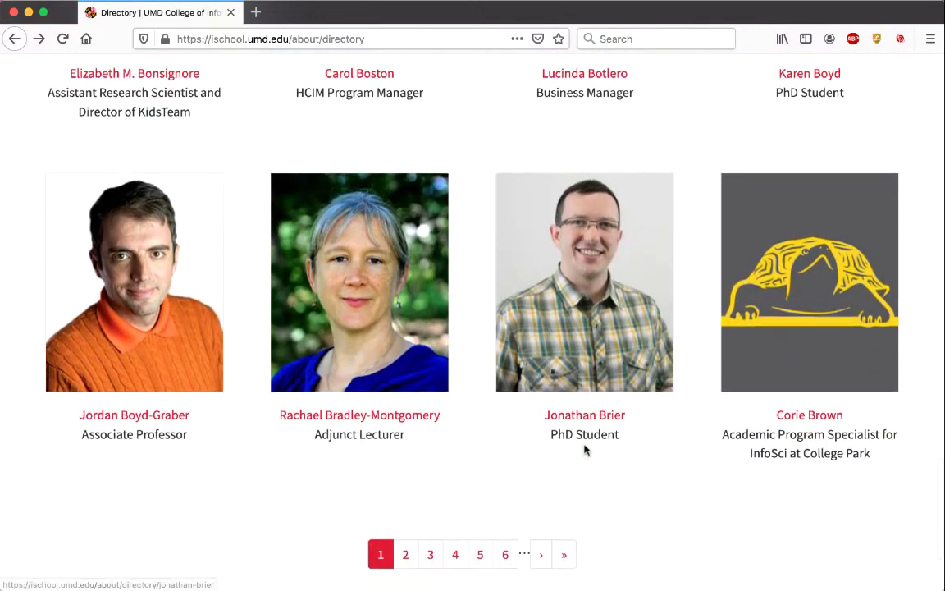
pyautogui.click(422, 420)
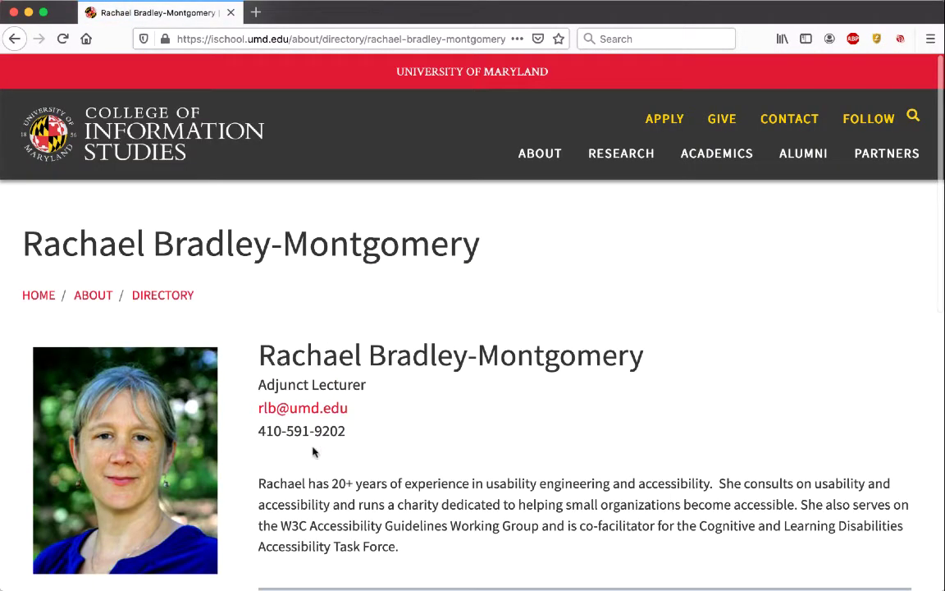
pyautogui.press('super+Left')
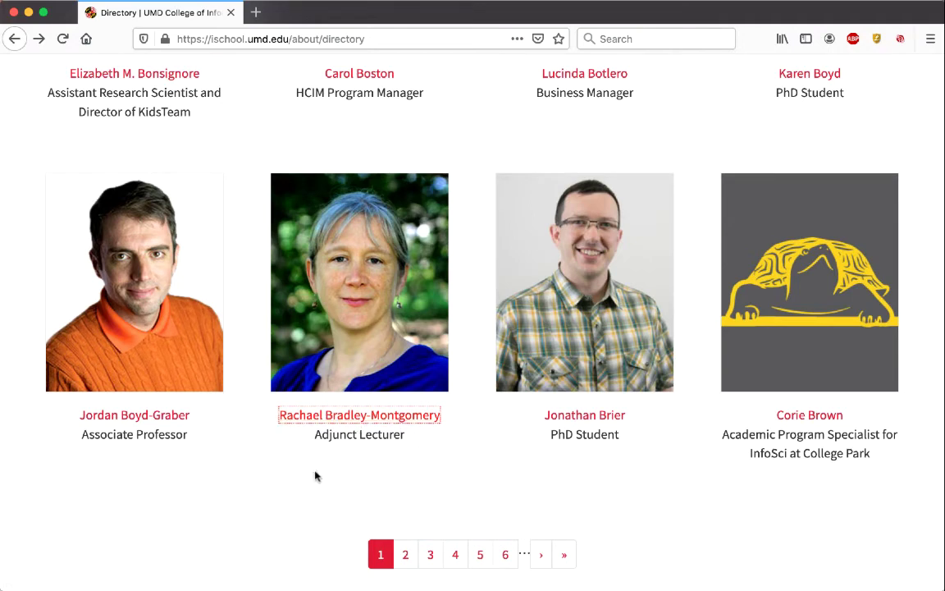
pyautogui.click(404, 420)
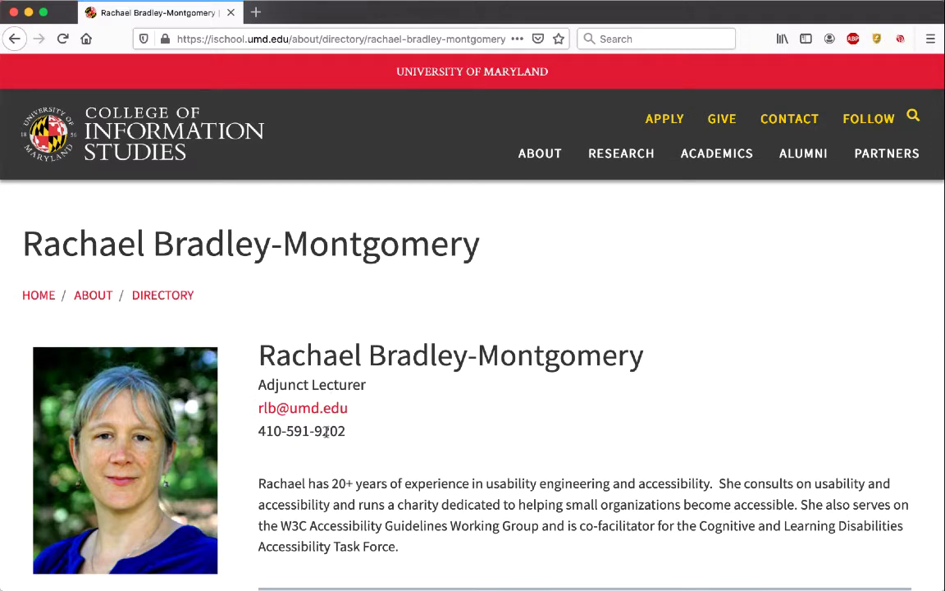
pyautogui.press('super+Left')
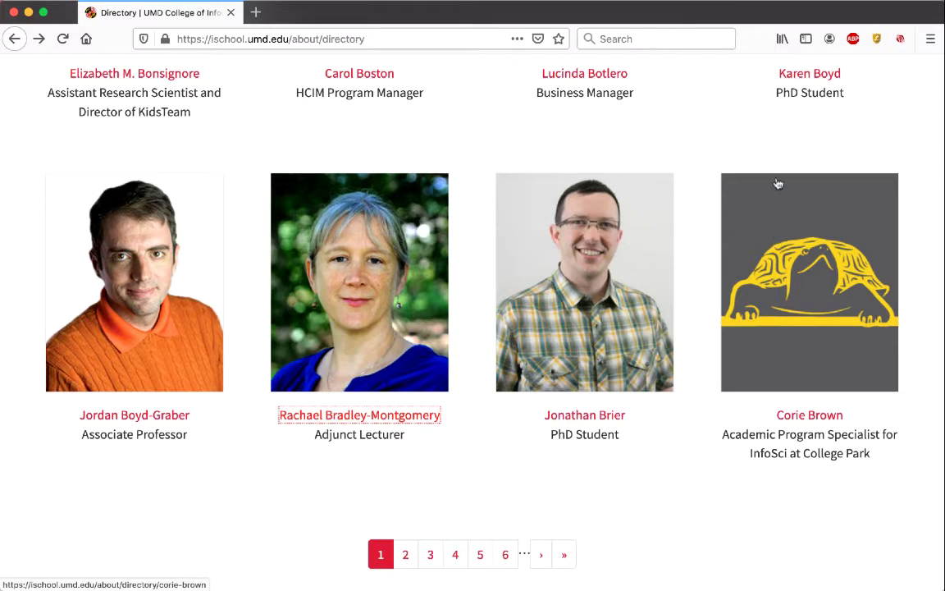
pyautogui.scroll(-3, 673, 221)
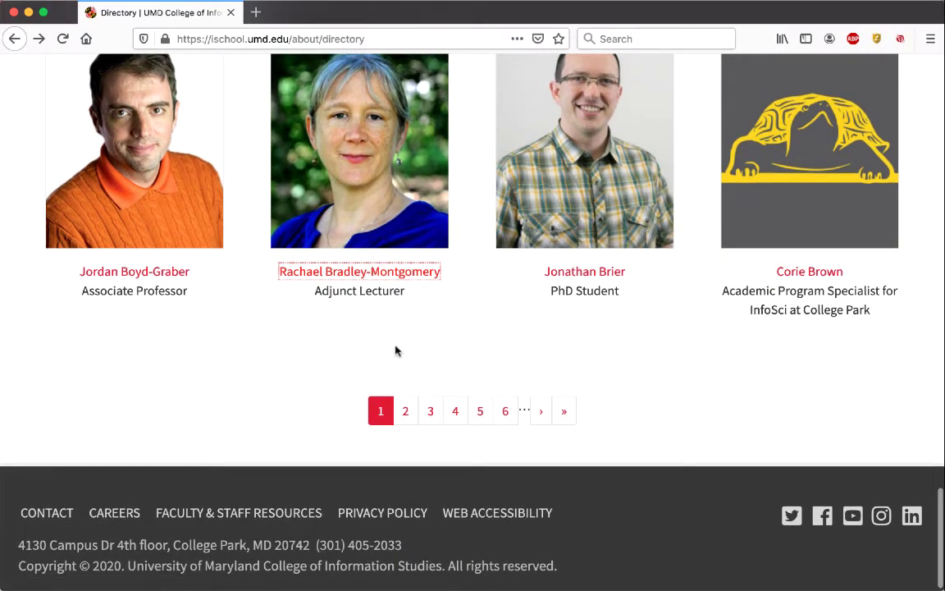
pyautogui.click(407, 422)
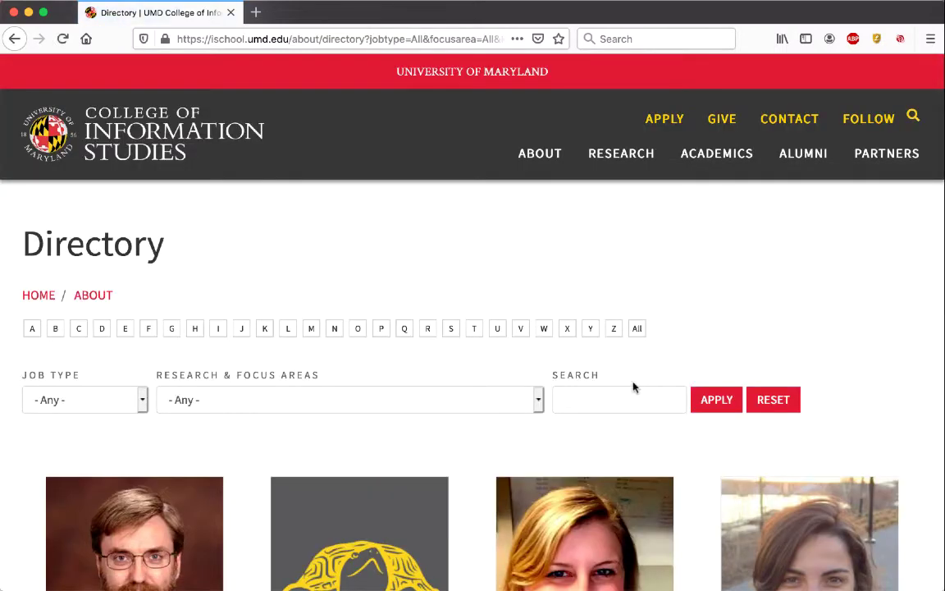
pyautogui.scroll(-4, 628, 392)
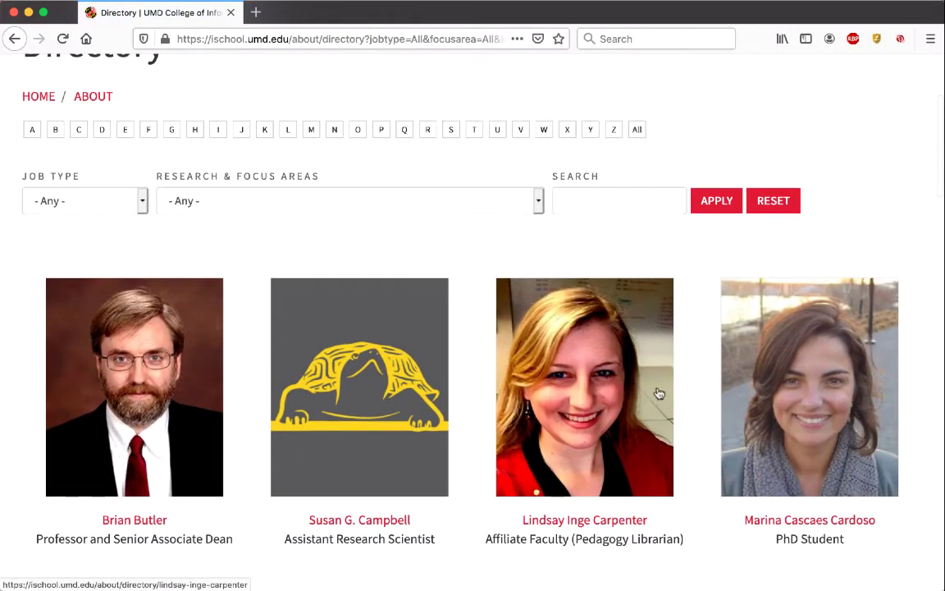
pyautogui.scroll(-3, 659, 393)
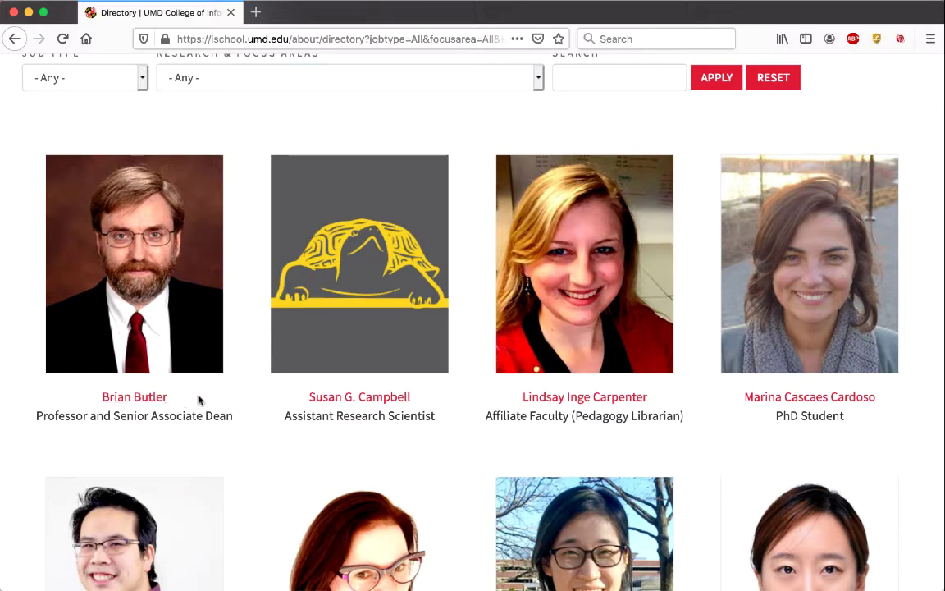
pyautogui.click(155, 399)
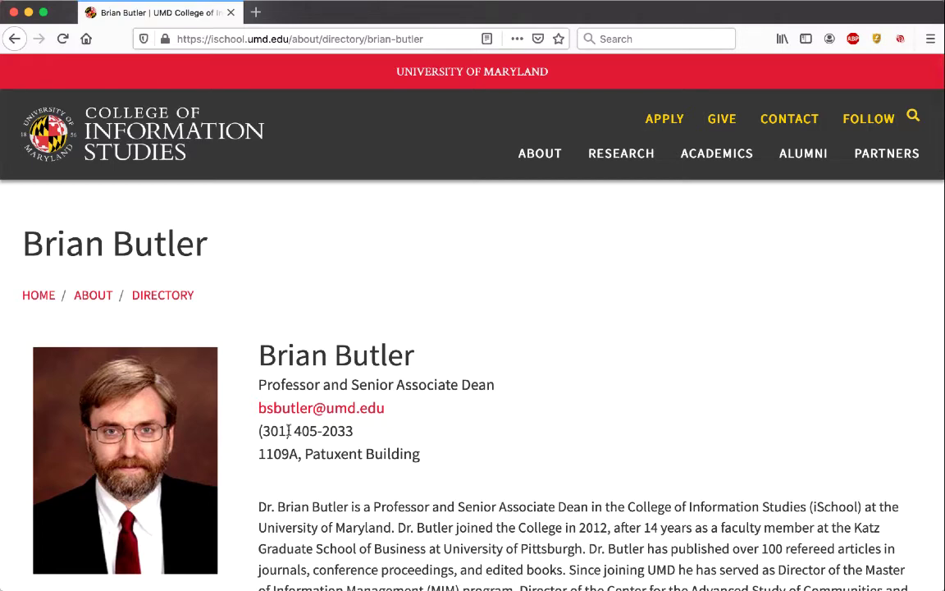
pyautogui.press('super+bracketleft')
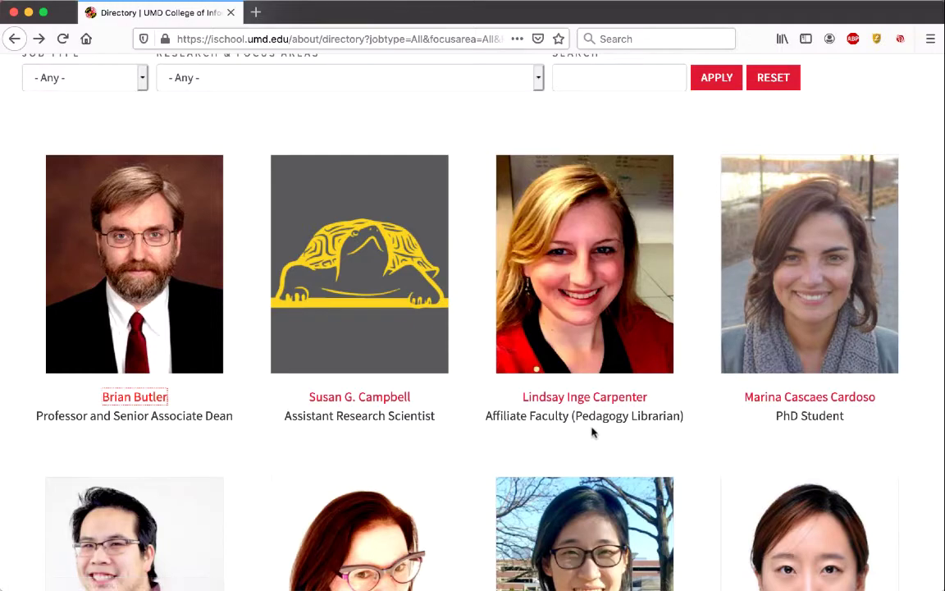
# Step: Scroll down the page 2 listing and jump to page 6 of the directory
pyautogui.scroll(-12, 592, 432)
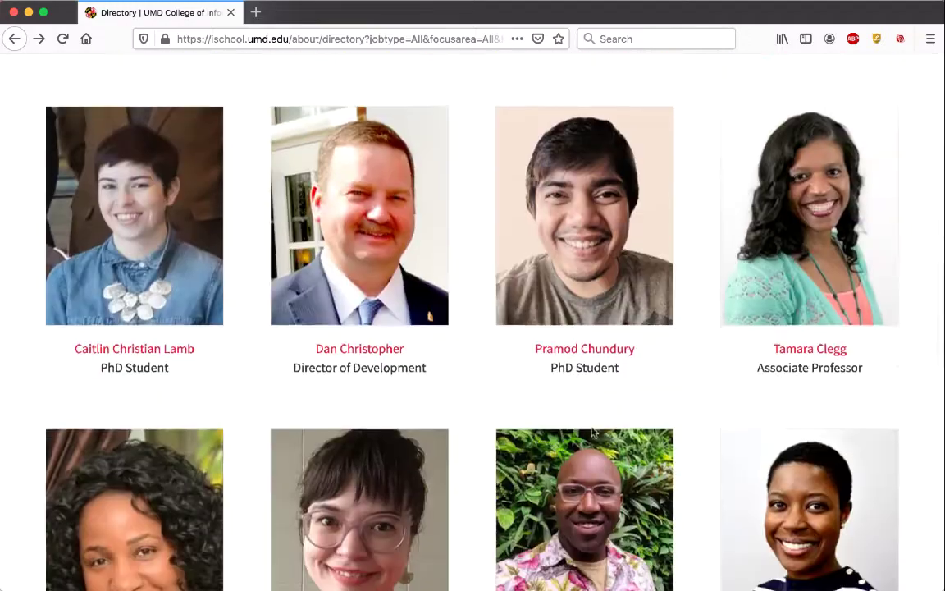
pyautogui.scroll(-4, 593, 433)
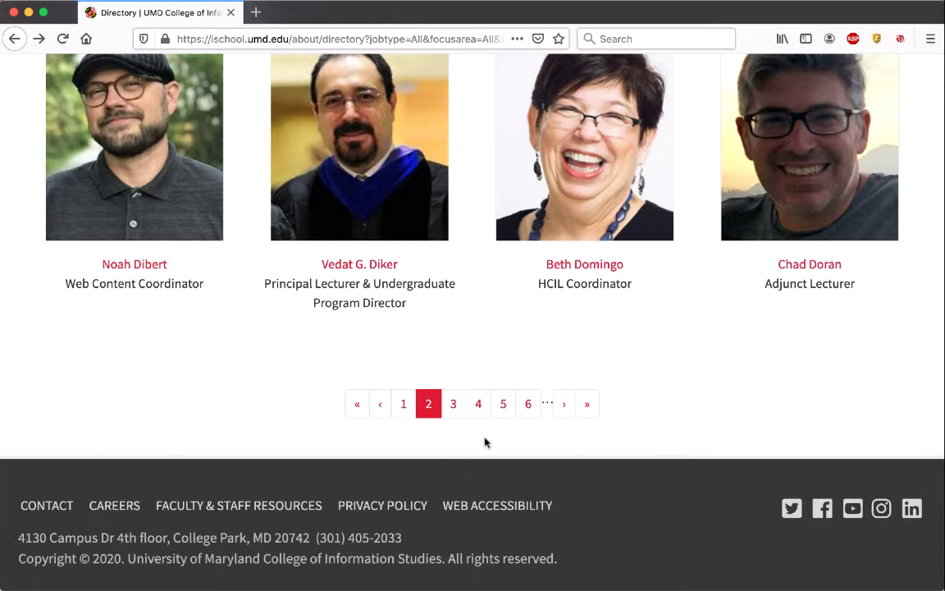
pyautogui.click(529, 409)
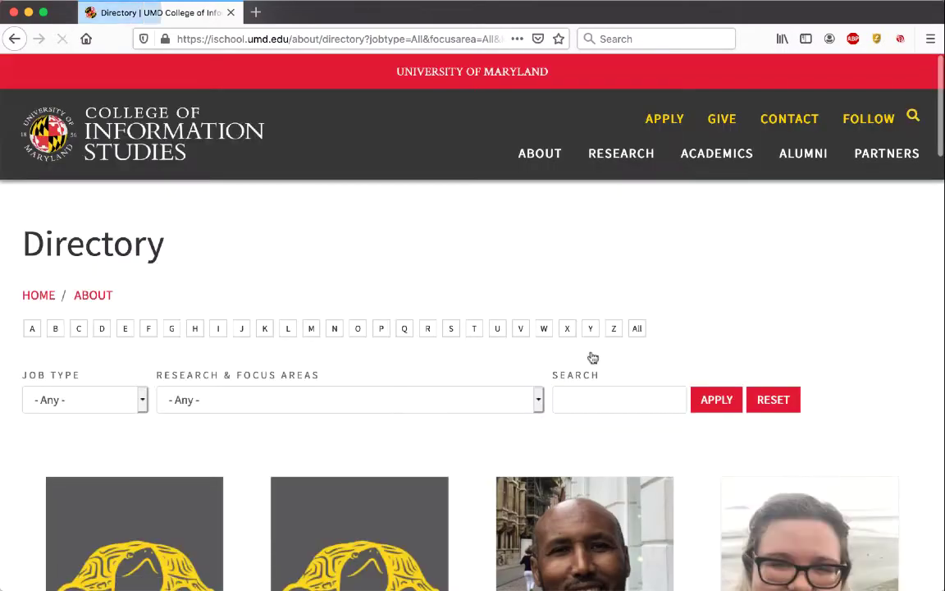
pyautogui.scroll(-15, 640, 317)
pyautogui.scroll(-5, 640, 317)
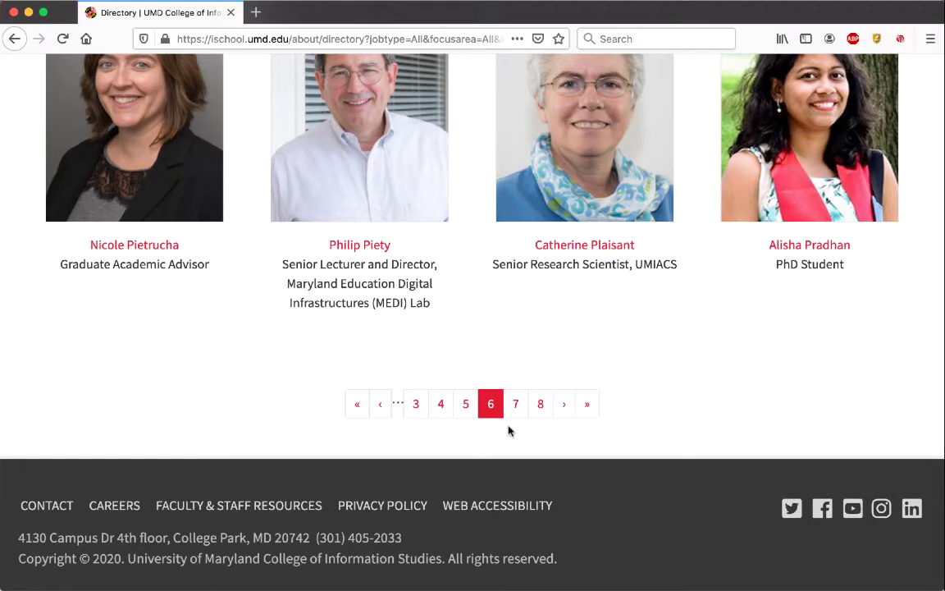
# Step: Paste the directory URL into BBEdit and break it onto a new line at every &
pyautogui.press('super+l')
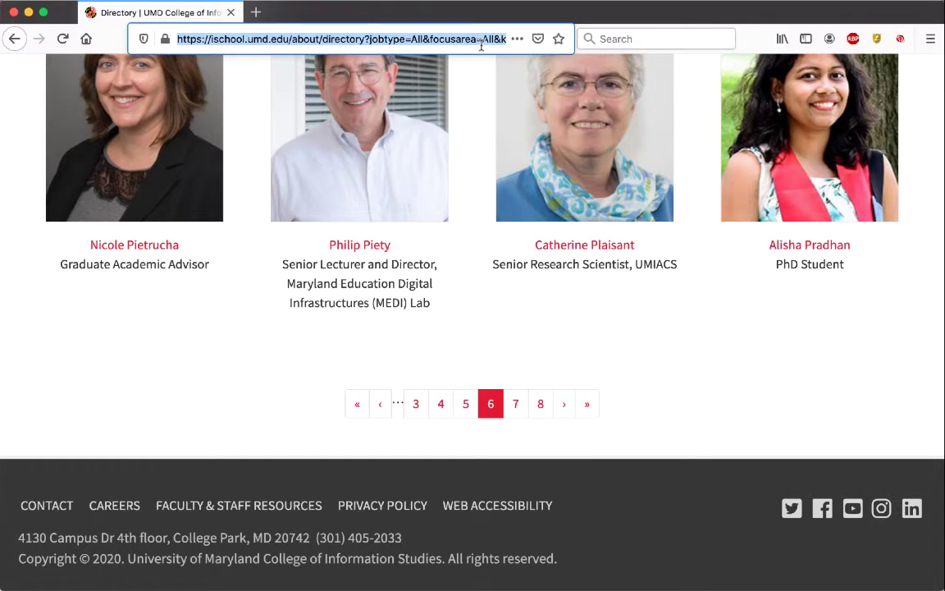
pyautogui.press('super+Tab')
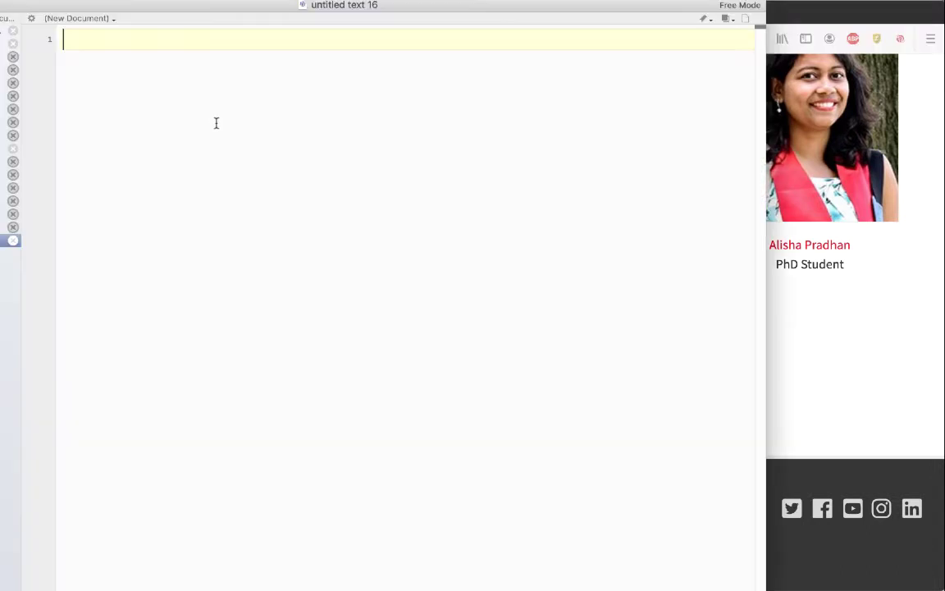
pyautogui.write('https://ischool.umd.edu/about/directory?jobtype=All&focusarea=All&keys=&nfilter=&page=5')
pyautogui.press('super+Left')
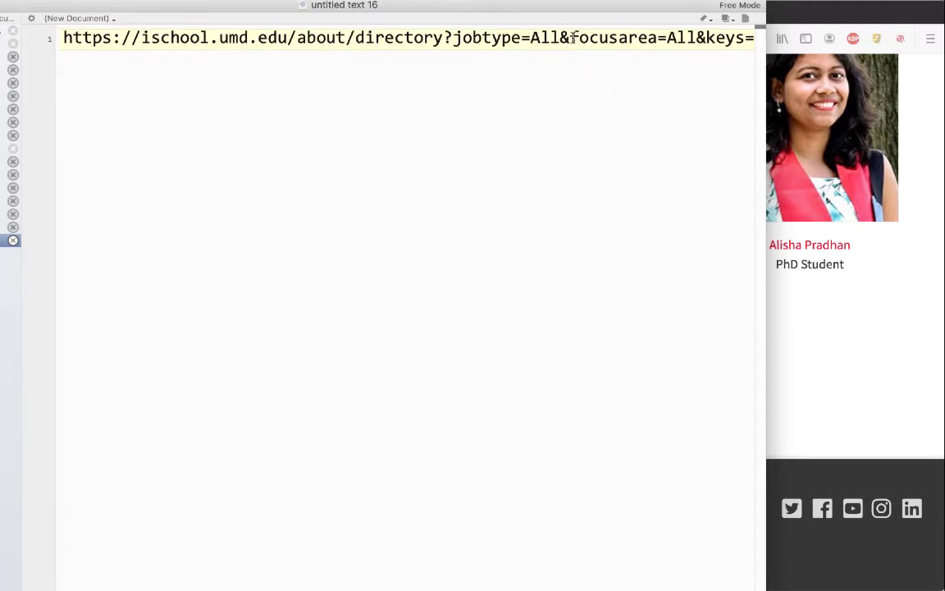
pyautogui.press('super+f')
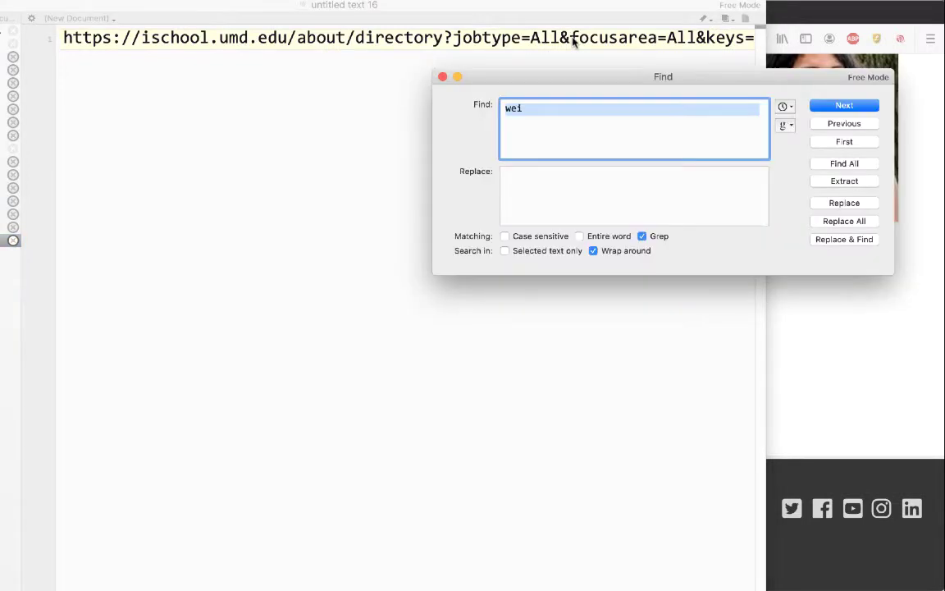
pyautogui.write('\\&')
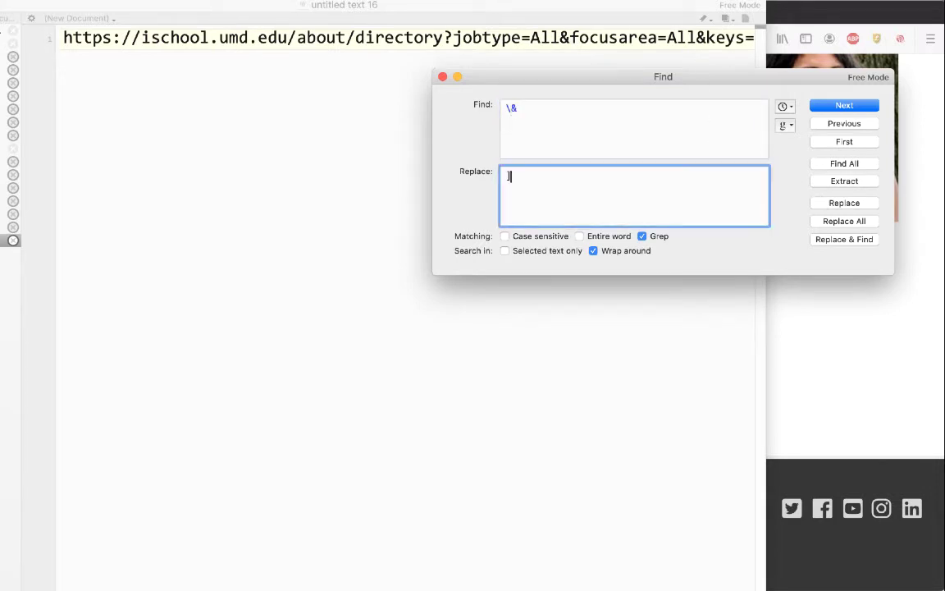
pyautogui.click(841, 220)
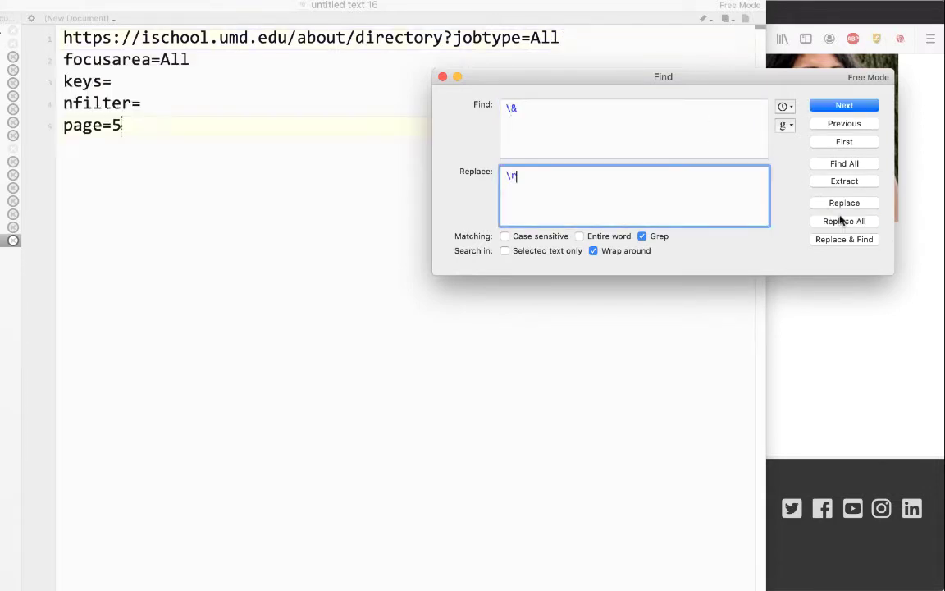
pyautogui.click(442, 76)
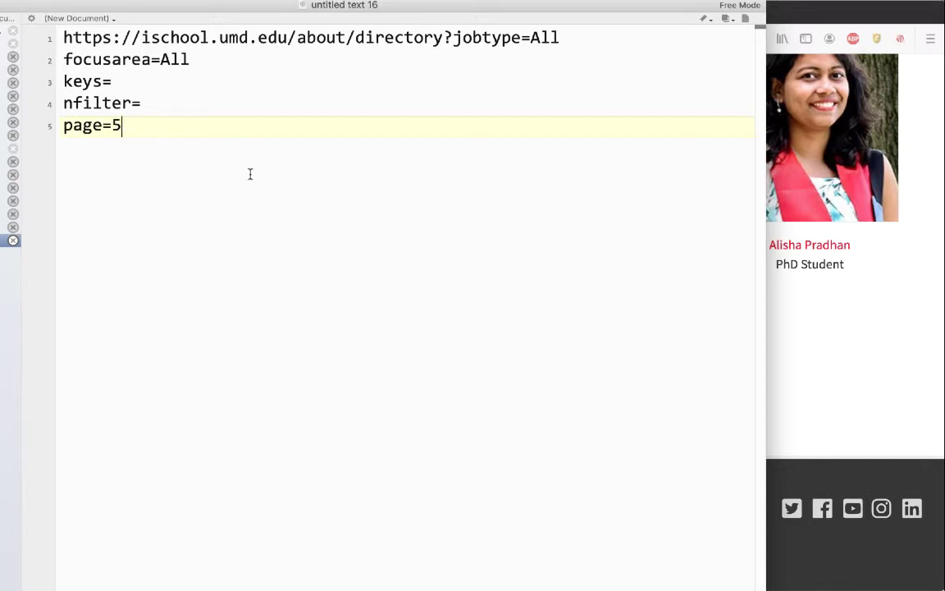
# Step: Load the directory with page=10, which finds nobody, then open results page 3
pyautogui.click(825, 368)
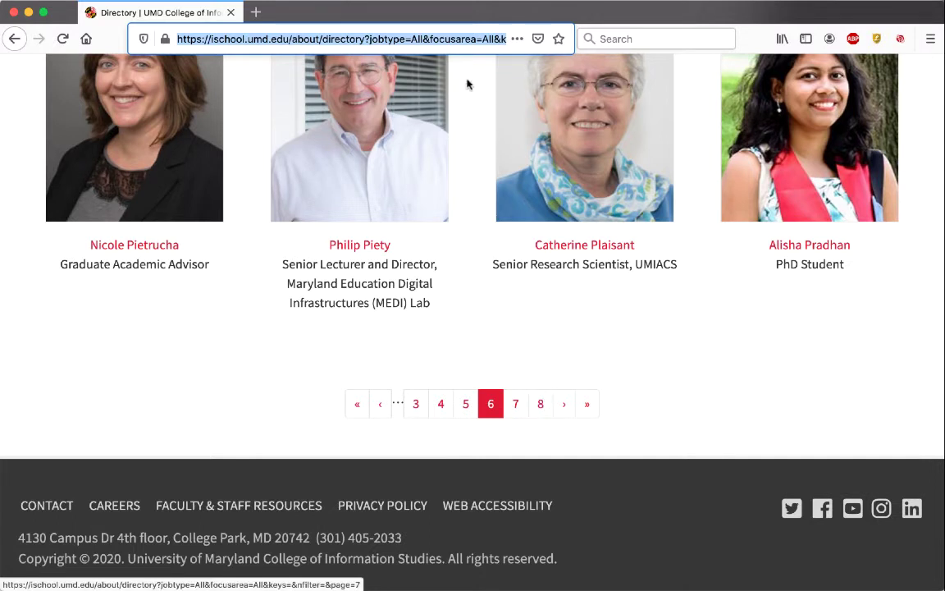
pyautogui.press('Right')
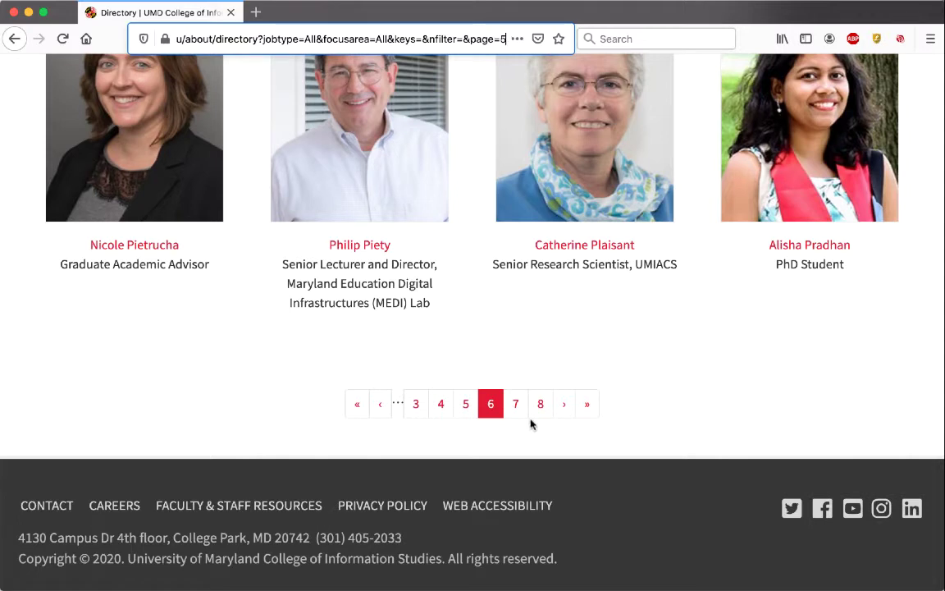
pyautogui.press('BackSpace')
pyautogui.write('10')
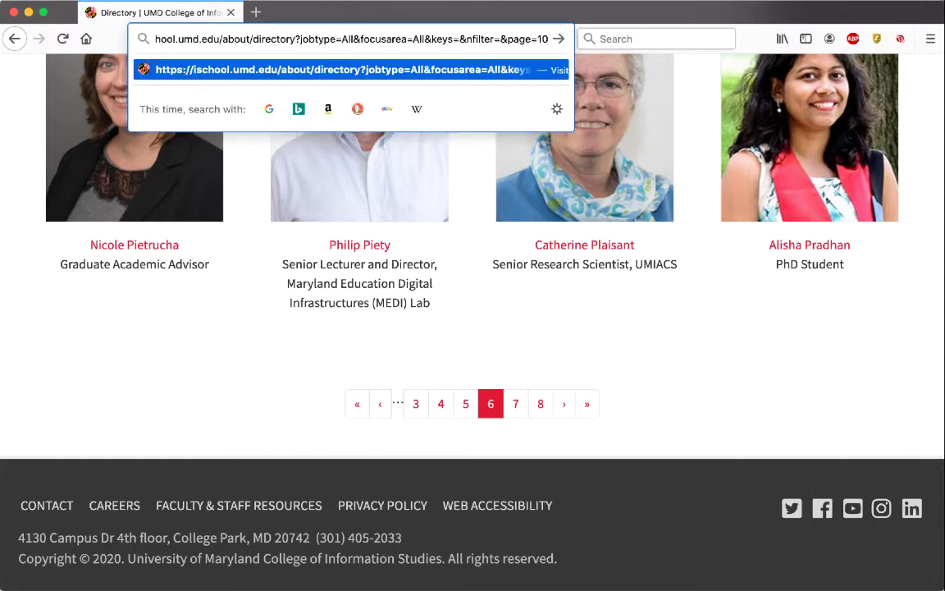
pyautogui.press('Return')
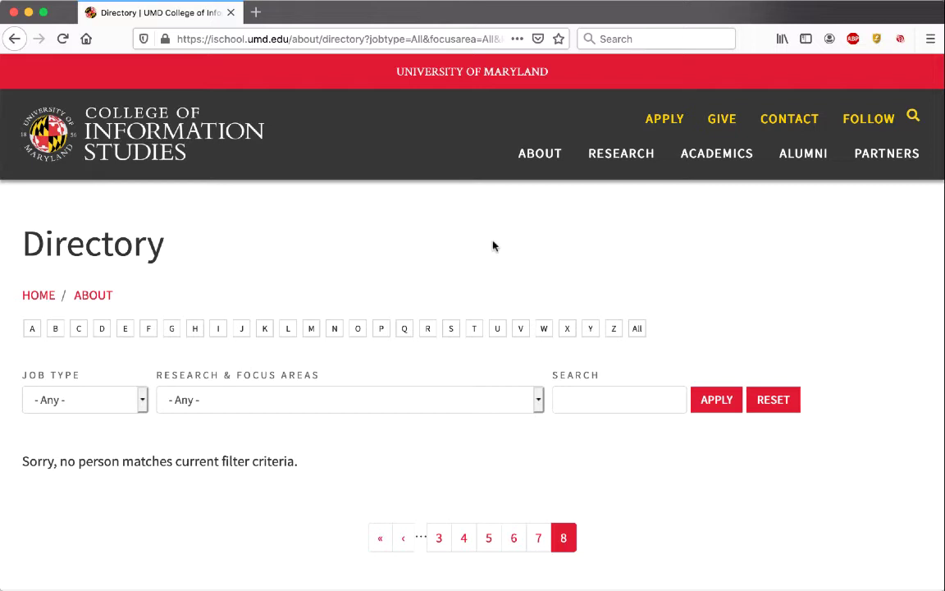
pyautogui.click(439, 538)
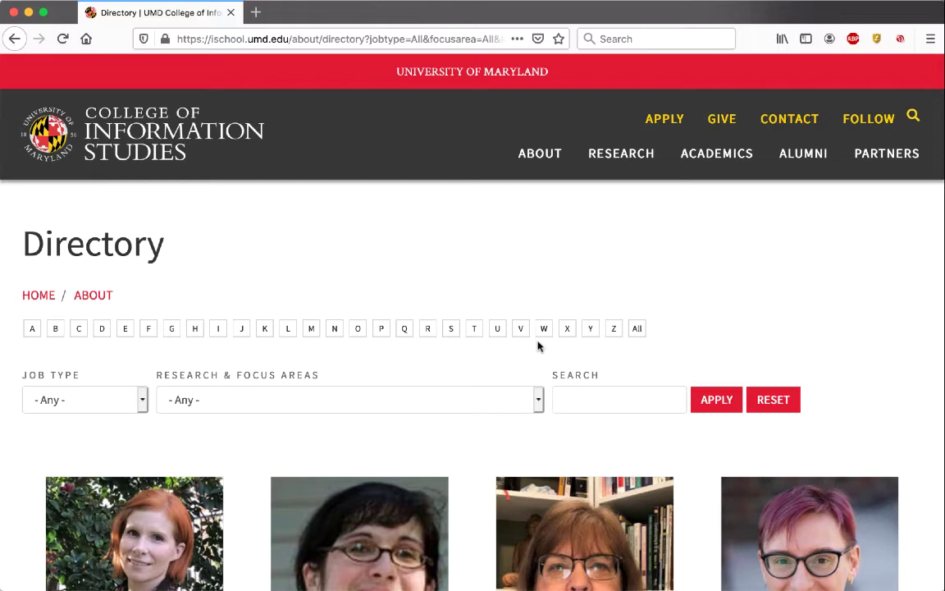
# Step: Scroll the listing page and open its HTML source with Cmd+U
pyautogui.scroll(-5, 538, 346)
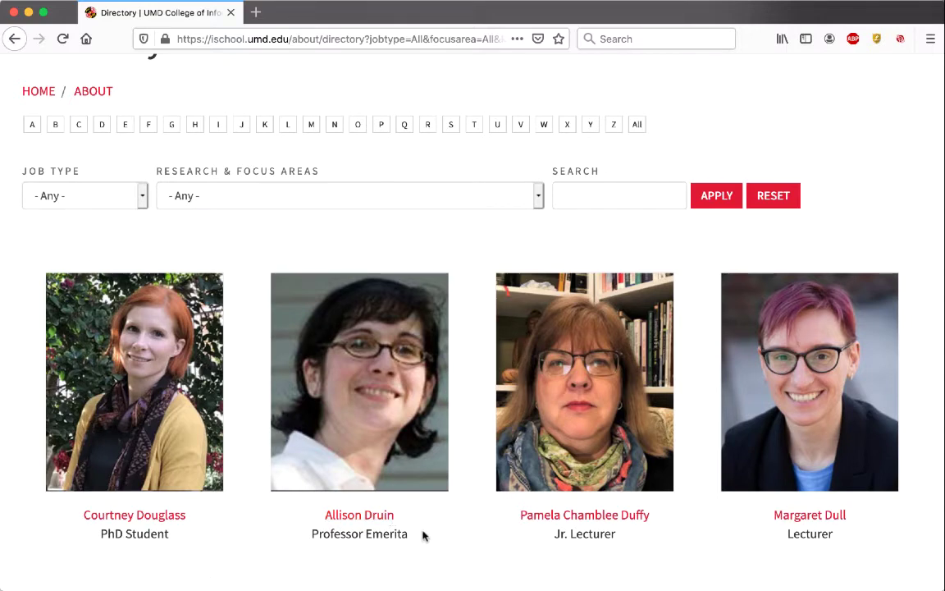
pyautogui.press('super+u')
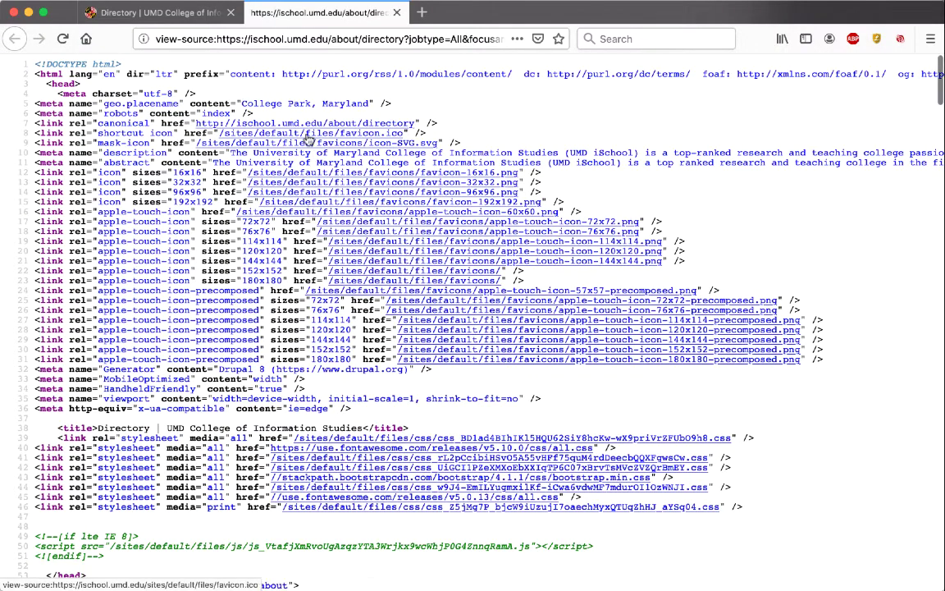
# Step: Scroll through the listing's page source, briefly comparing it with the rendered directory tab
pyautogui.scroll(-5, 279, 128)
pyautogui.scroll(-5, 307, 140)
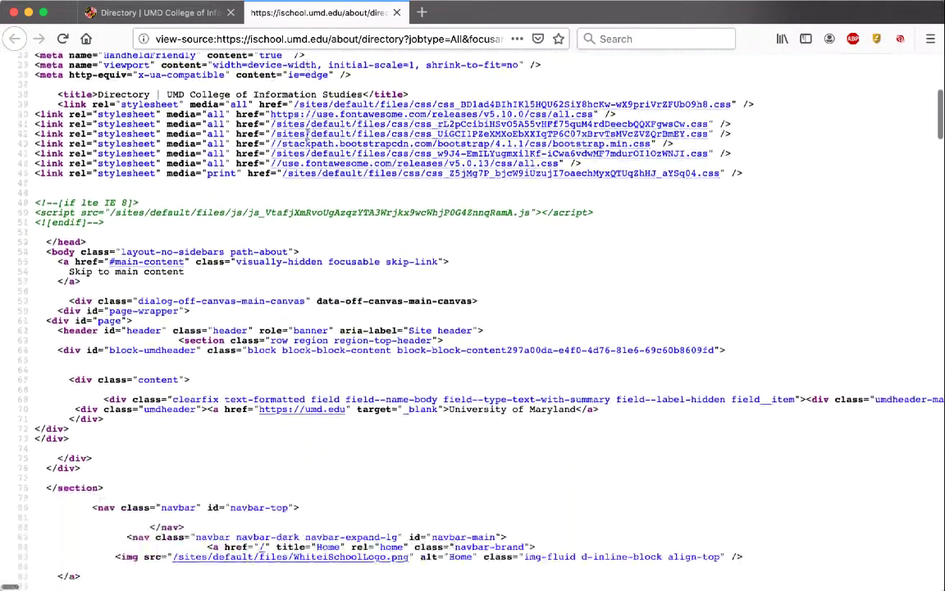
pyautogui.scroll(-10, 307, 138)
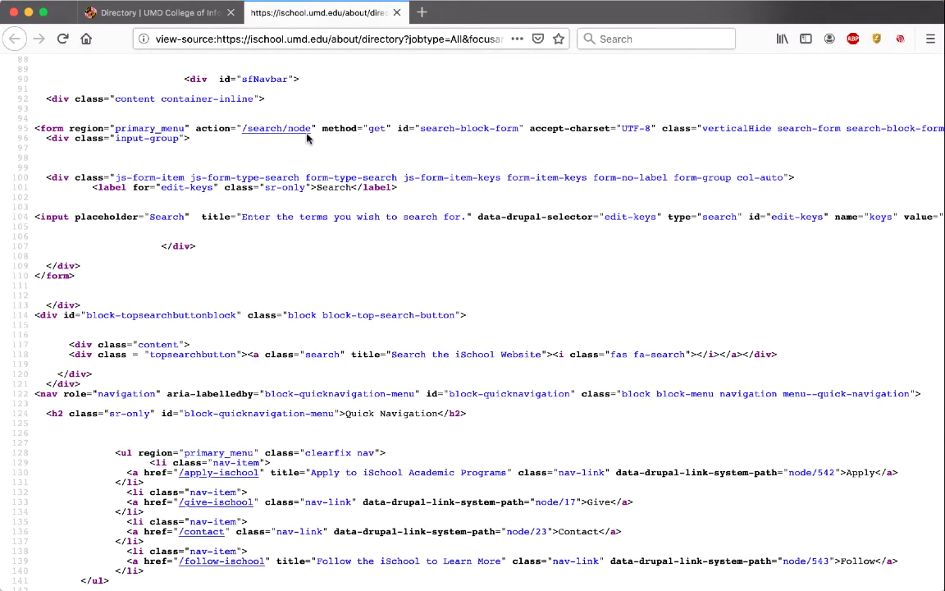
pyautogui.scroll(-20, 307, 138)
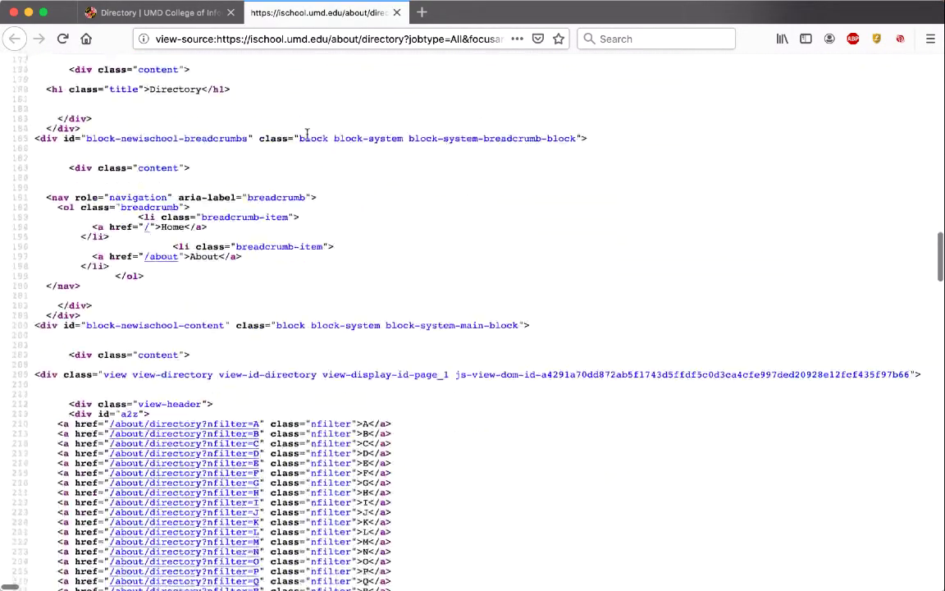
pyautogui.scroll(-9, 307, 133)
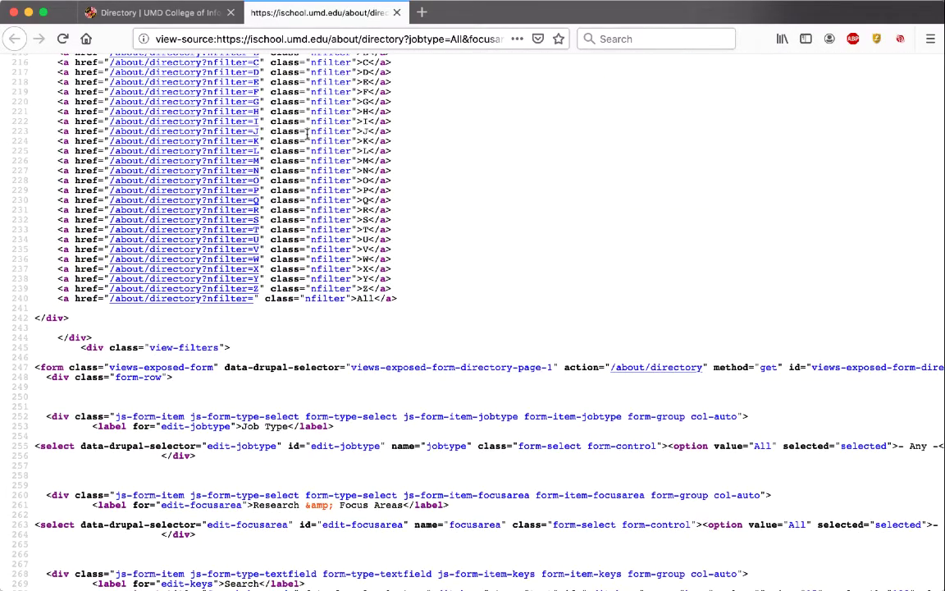
pyautogui.scroll(3, 377, 103)
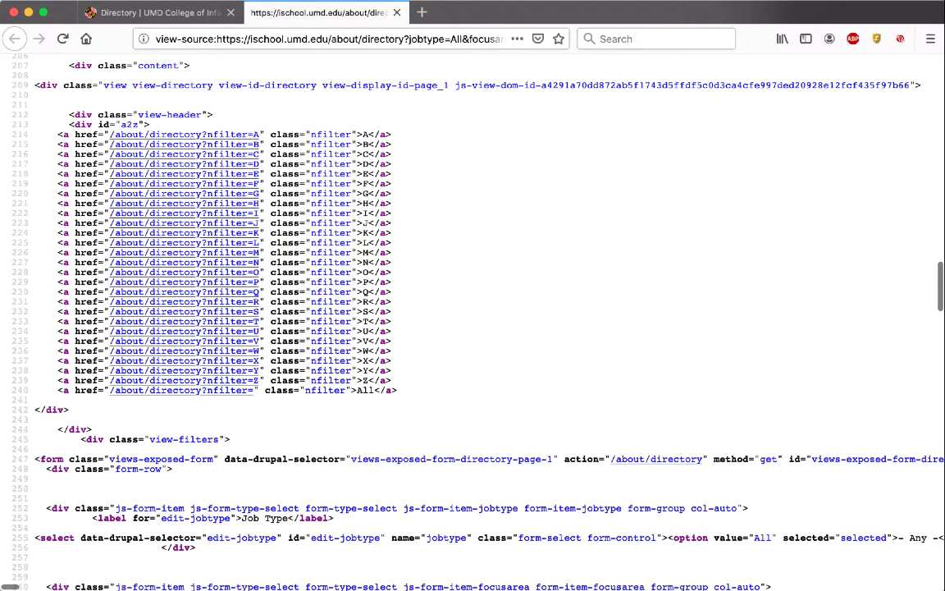
pyautogui.click(189, 14)
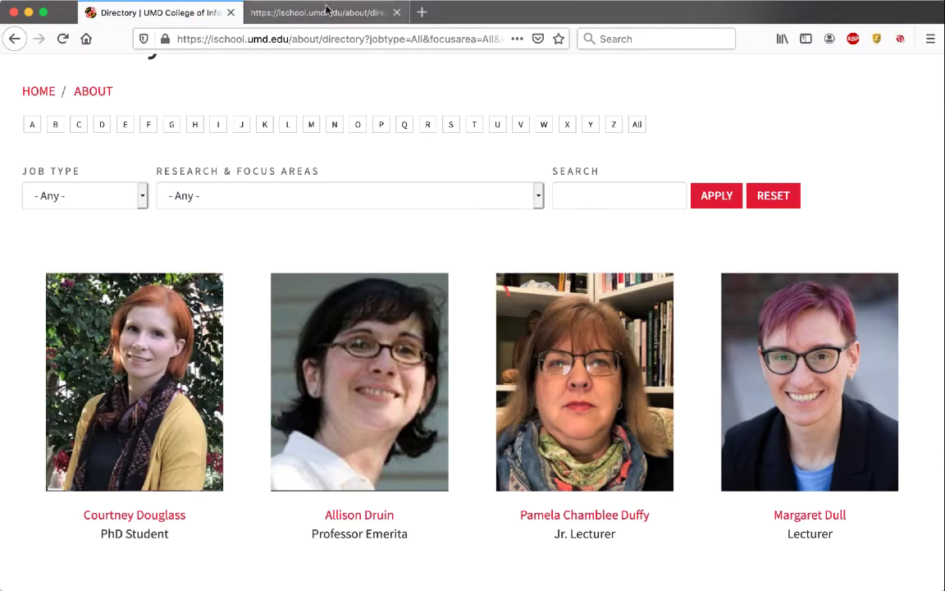
pyautogui.click(296, 11)
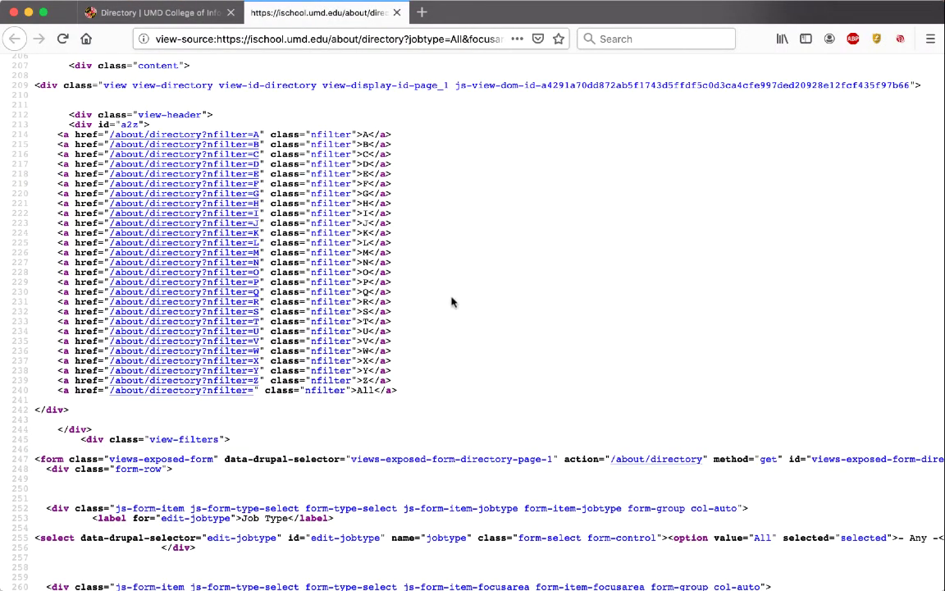
# Step: Inspect the views-row markup near line 291, opening one staff photo file and returning
pyautogui.scroll(-10, 451, 297)
pyautogui.scroll(-15, 449, 304)
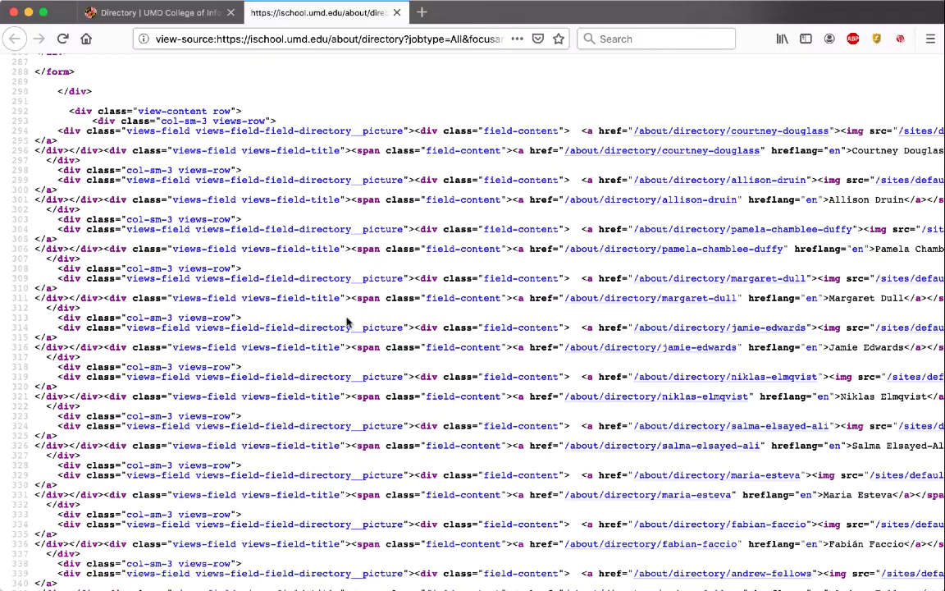
pyautogui.scroll(-3, 413, 275)
pyautogui.scroll(-5, 412, 274)
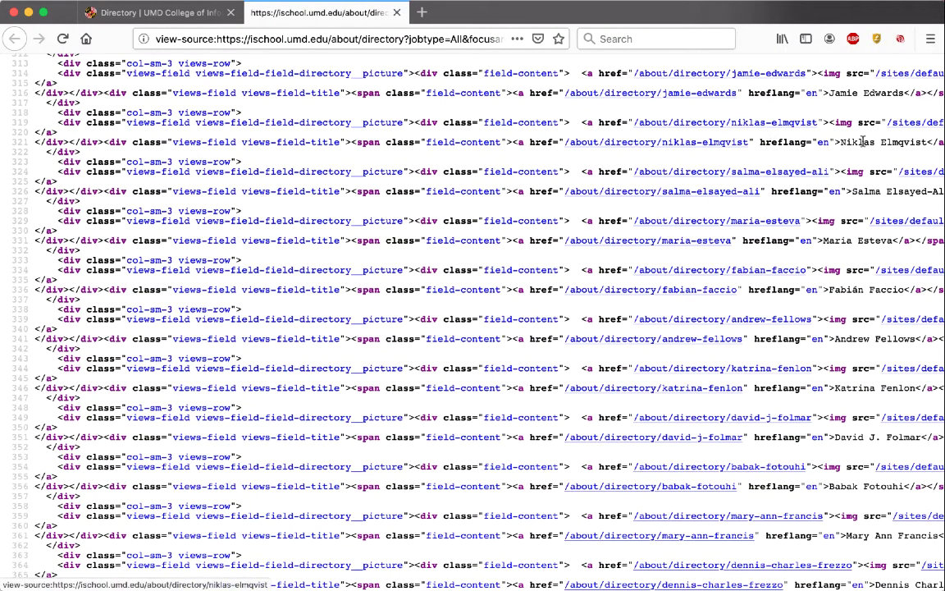
pyautogui.hscroll(5, 842, 143)
pyautogui.hscroll(3, 843, 143)
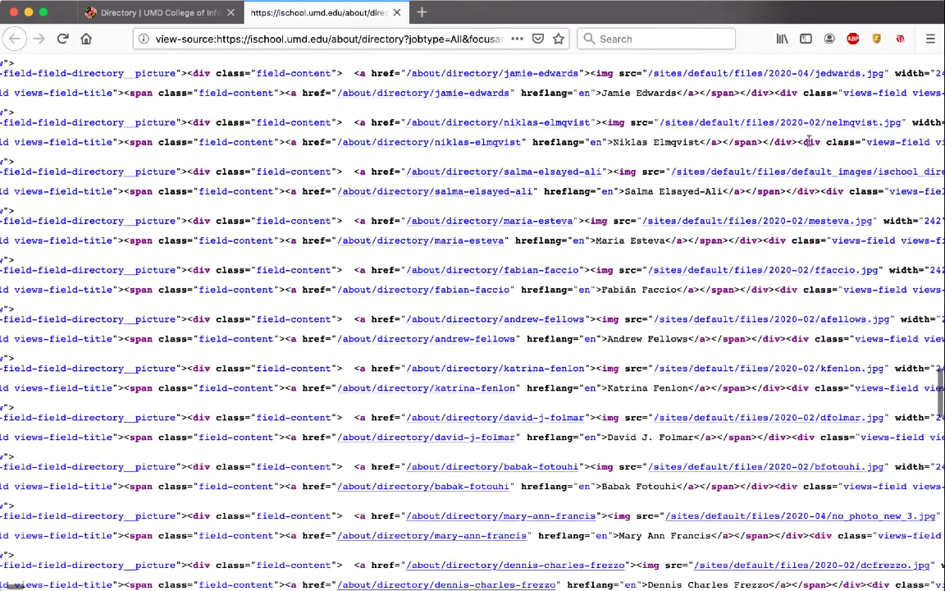
pyautogui.hscroll(2, 607, 132)
pyautogui.hscroll(1, 649, 141)
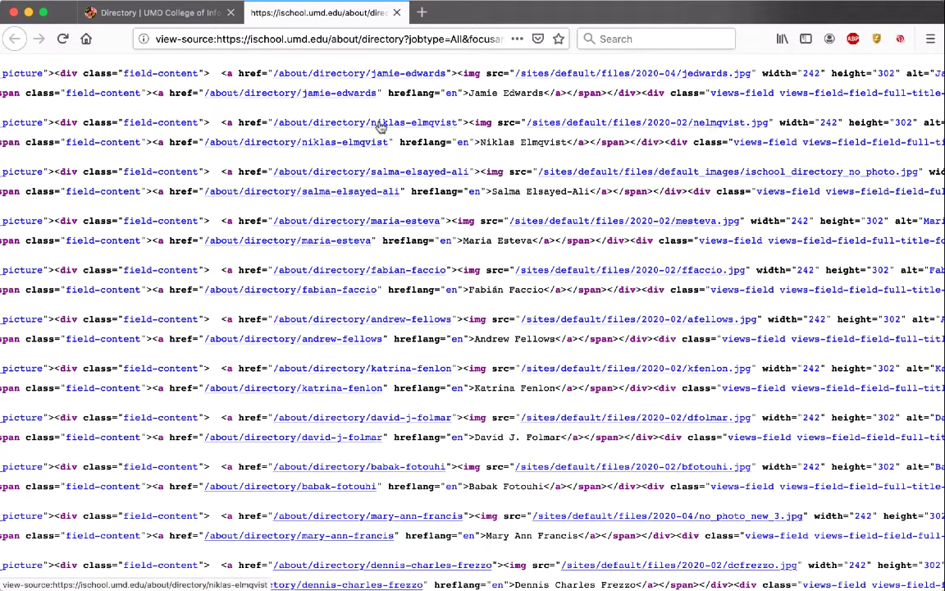
pyautogui.click(619, 123)
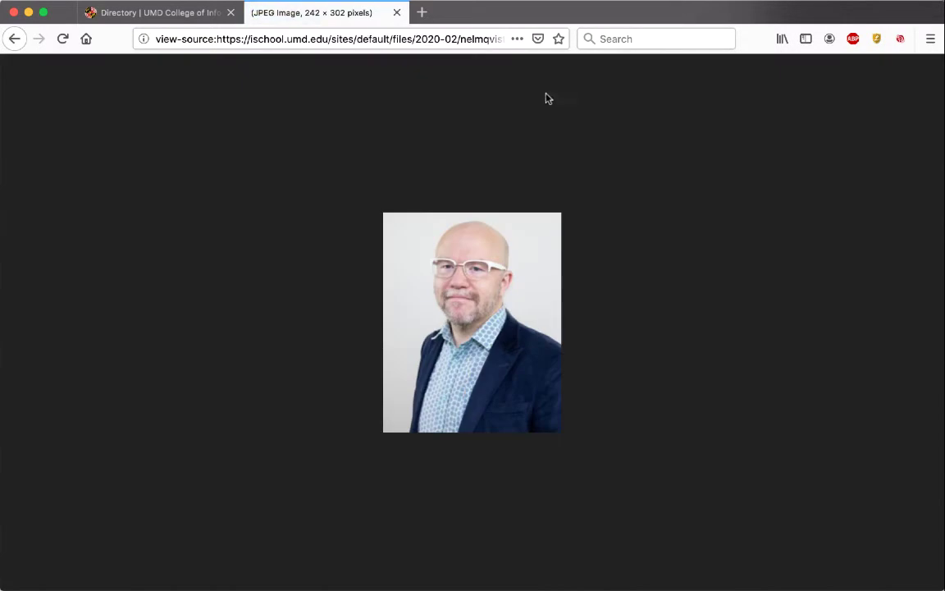
pyautogui.click(20, 38)
pyautogui.scroll(-20, 580, 215)
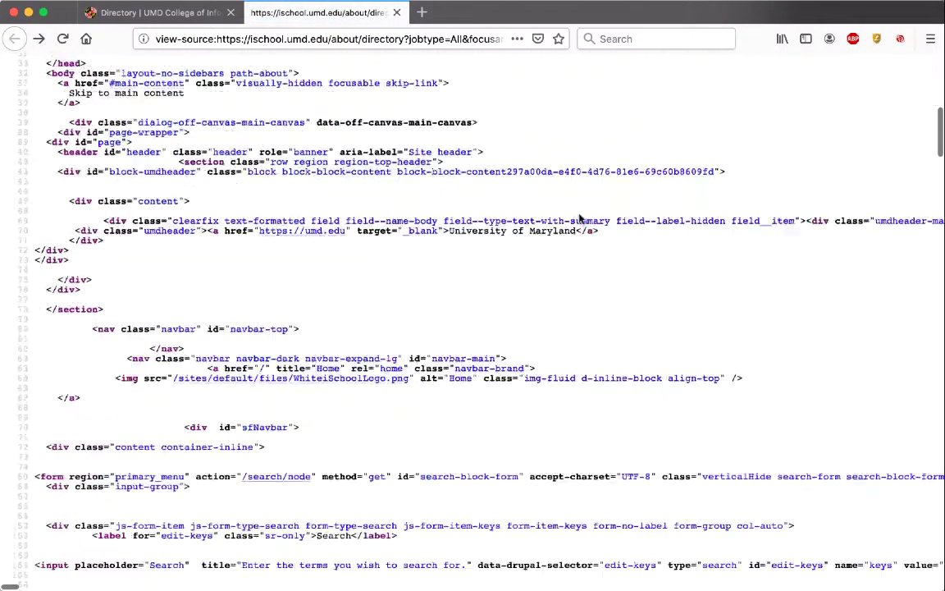
pyautogui.scroll(-3, 580, 215)
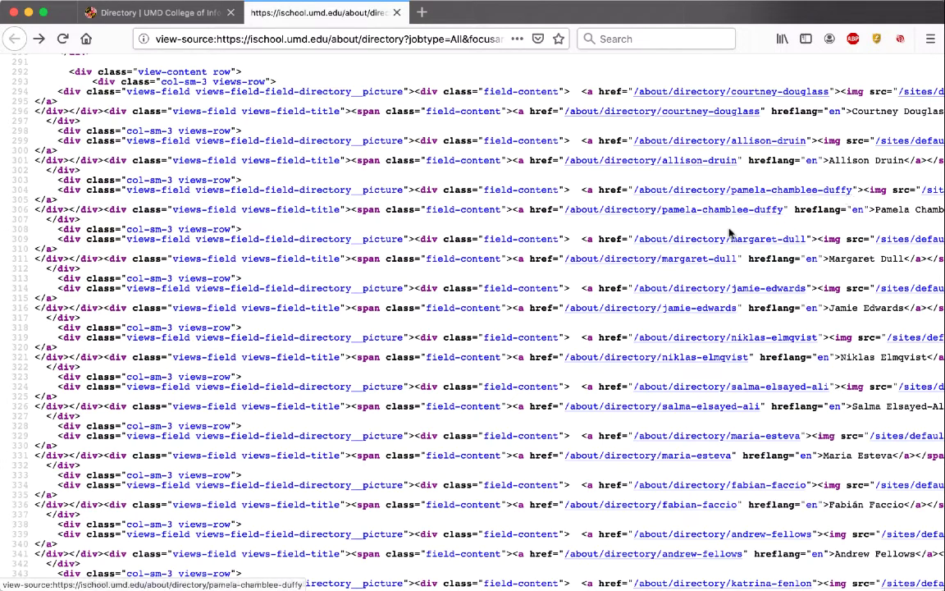
pyautogui.hscroll(3, 656, 209)
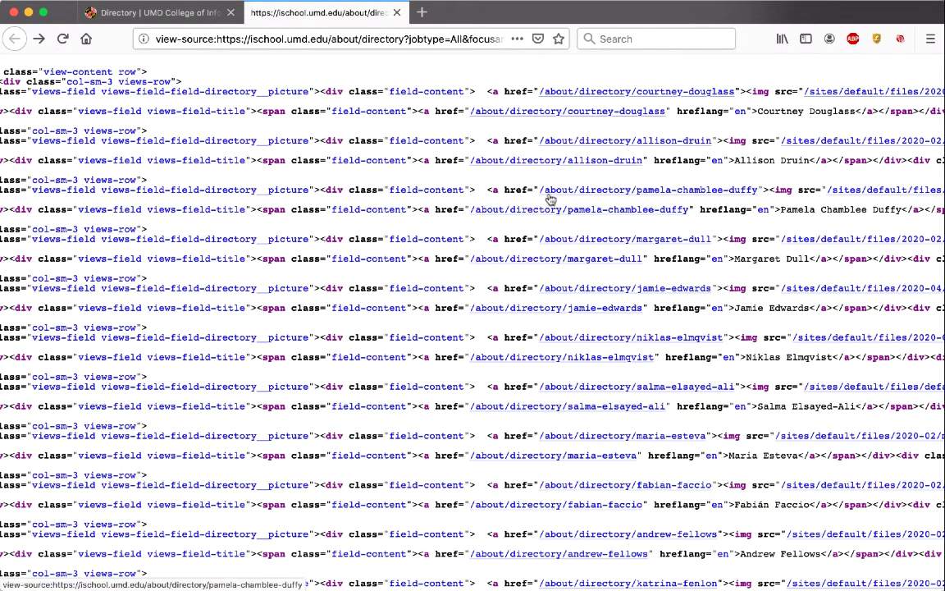
pyautogui.click(174, 18)
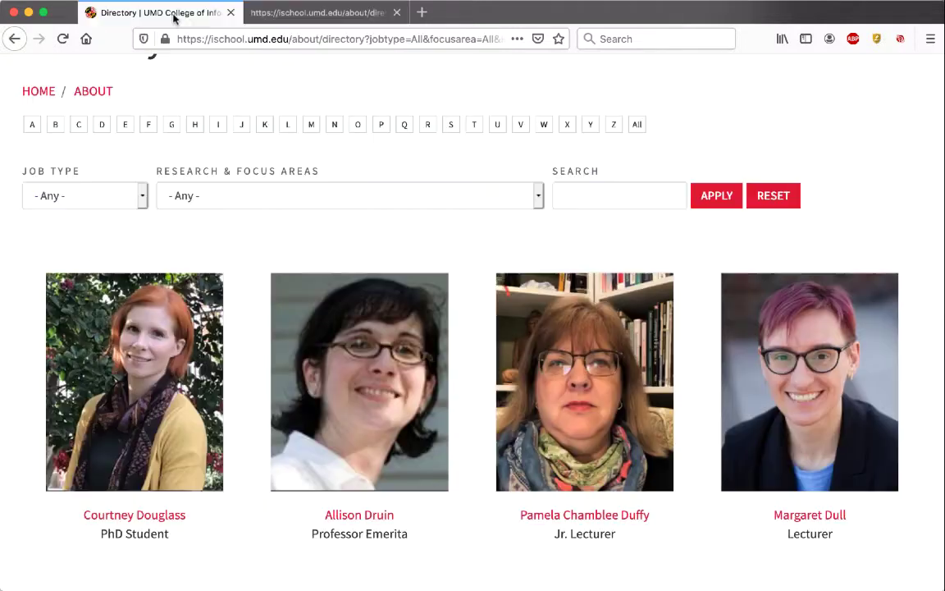
pyautogui.click(366, 514)
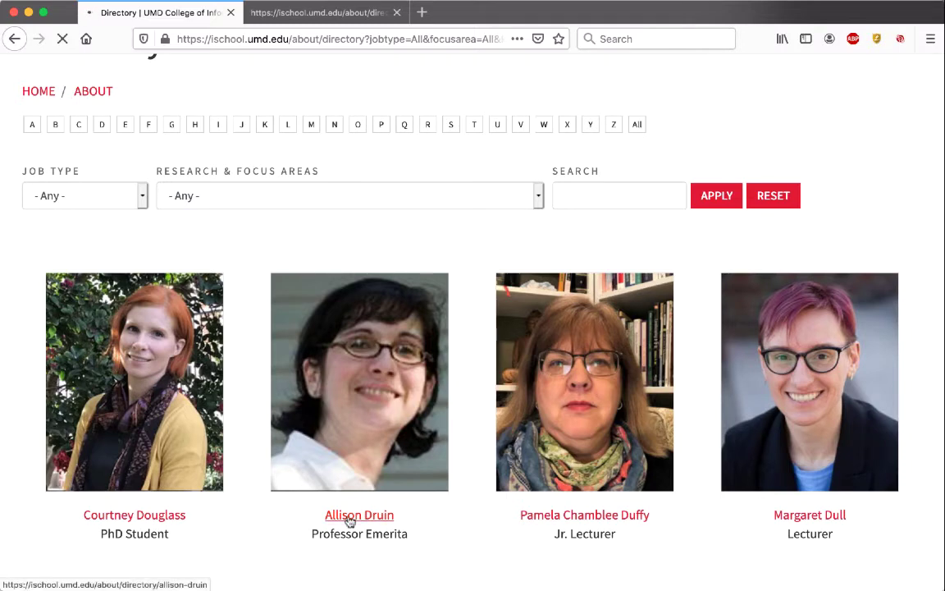
pyautogui.click(349, 518)
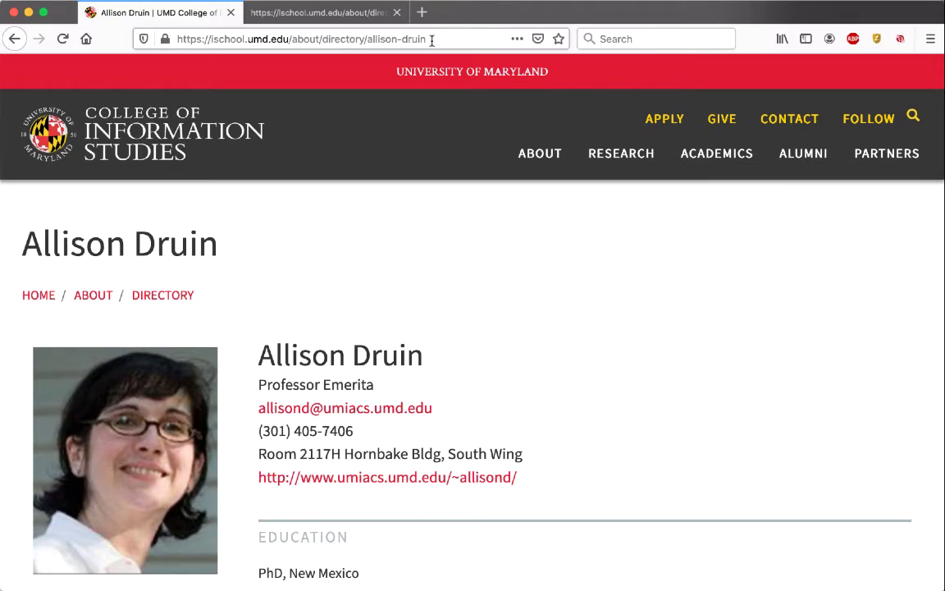
pyautogui.click(353, 16)
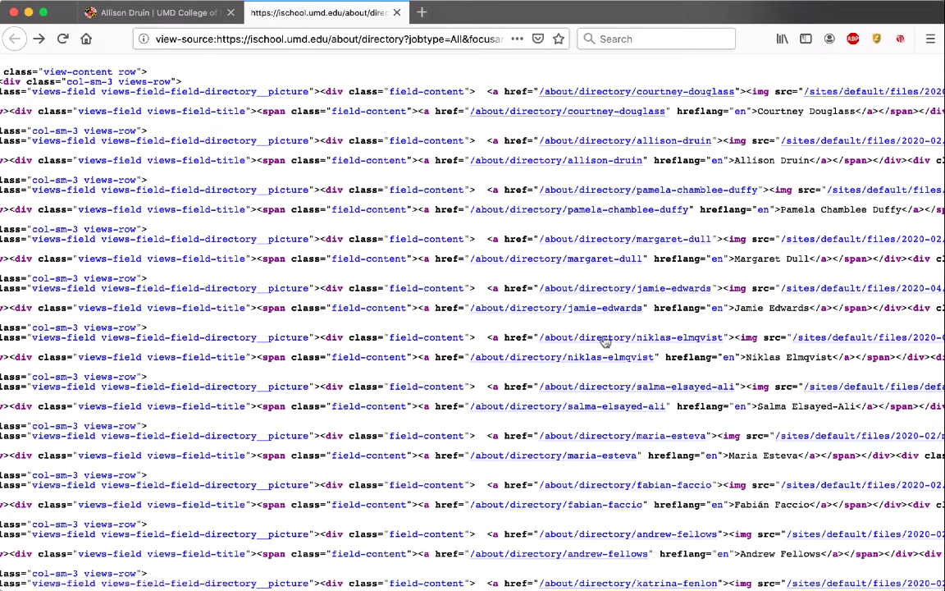
pyautogui.click(188, 16)
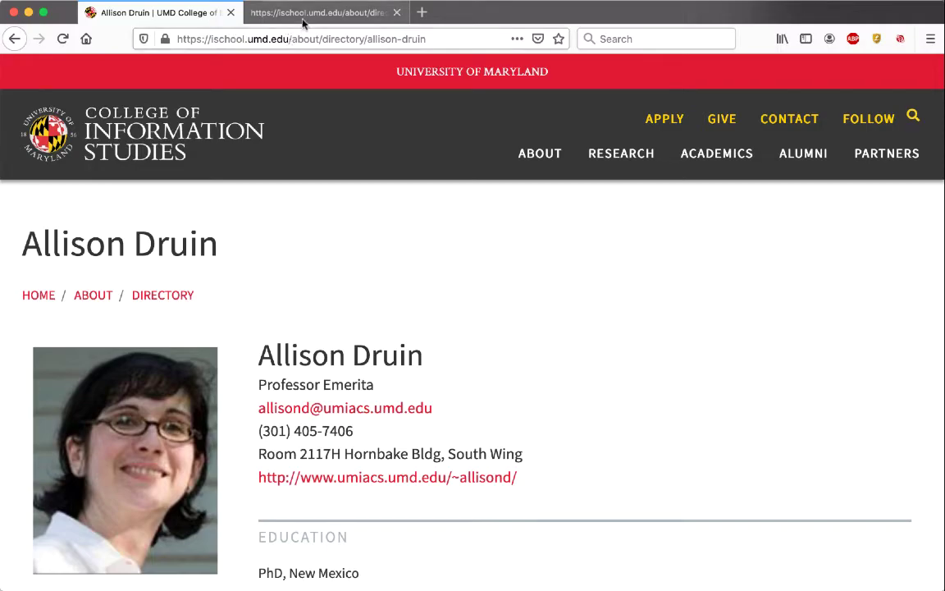
pyautogui.click(276, 14)
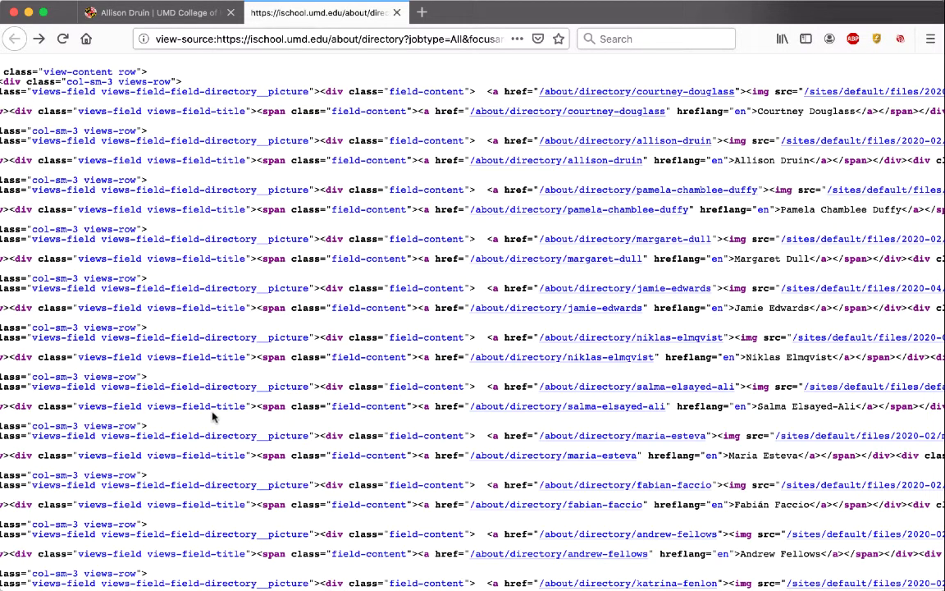
# Step: Glance at the split URL in BBEdit, then return to the listing's page source
pyautogui.press('super+Tab')
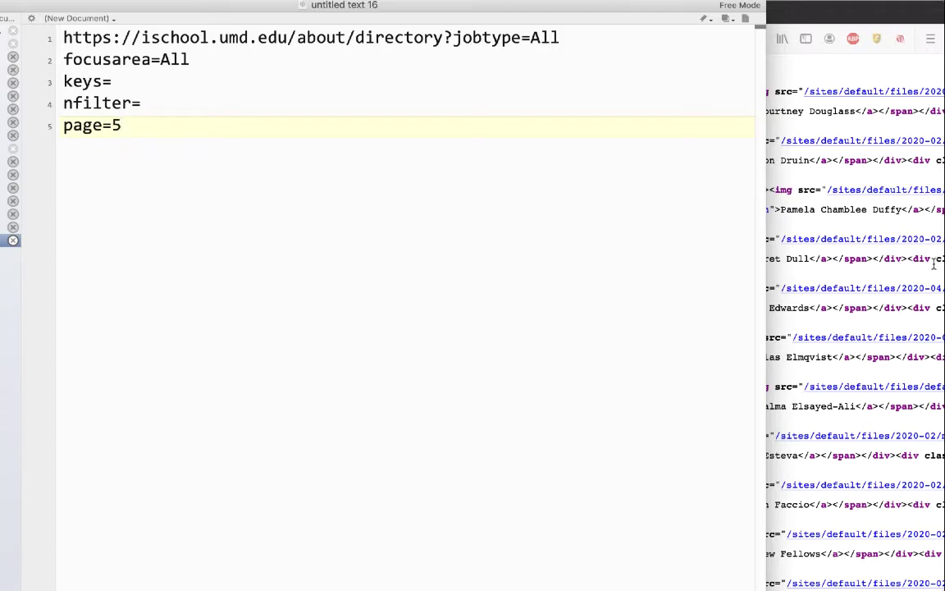
pyautogui.click(800, 256)
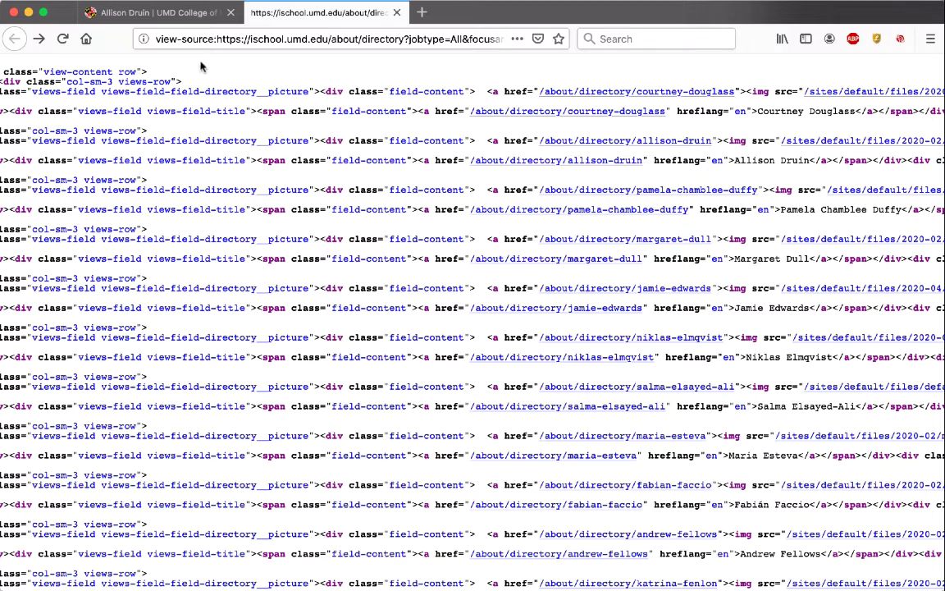
# Step: Show the Professor Emerita's rendered profile with her title, e-mail, phone and office
pyautogui.click(156, 13)
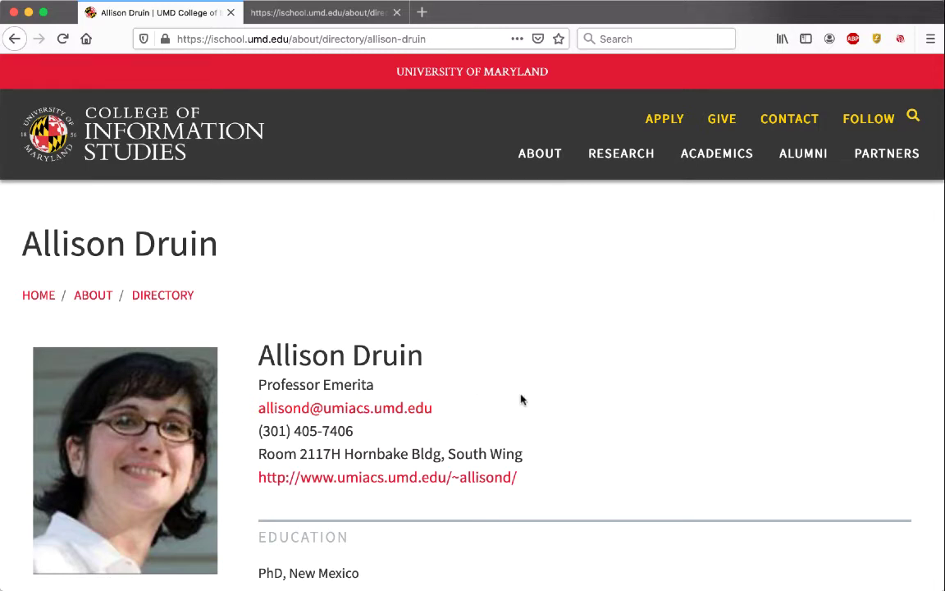
# Step: Open the profile's HTML source and search it for the person's full name
pyautogui.press('super+u')
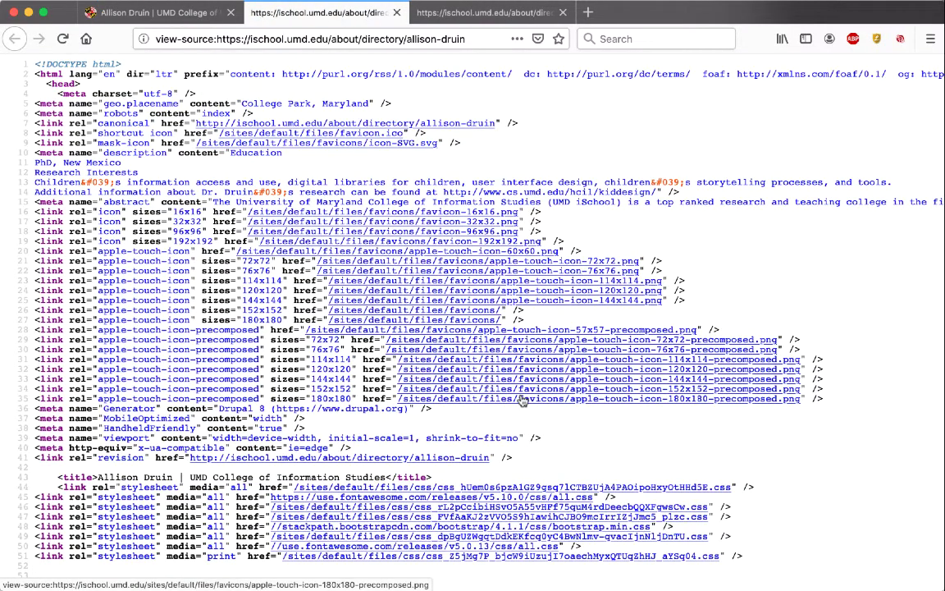
pyautogui.press('super+f')
pyautogui.write('&')
pyautogui.press('BackSpace')
pyautogui.write('alli')
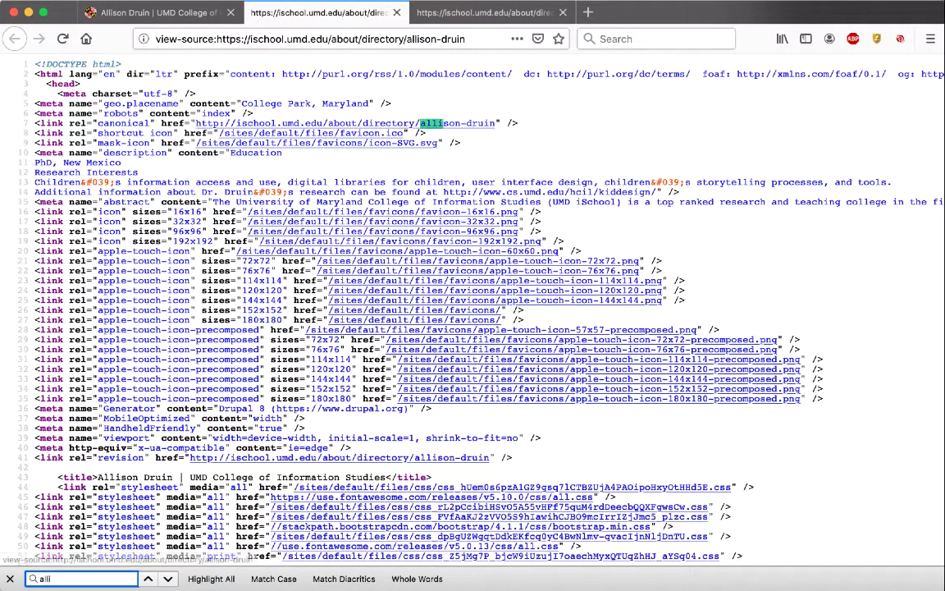
pyautogui.write('son druin')
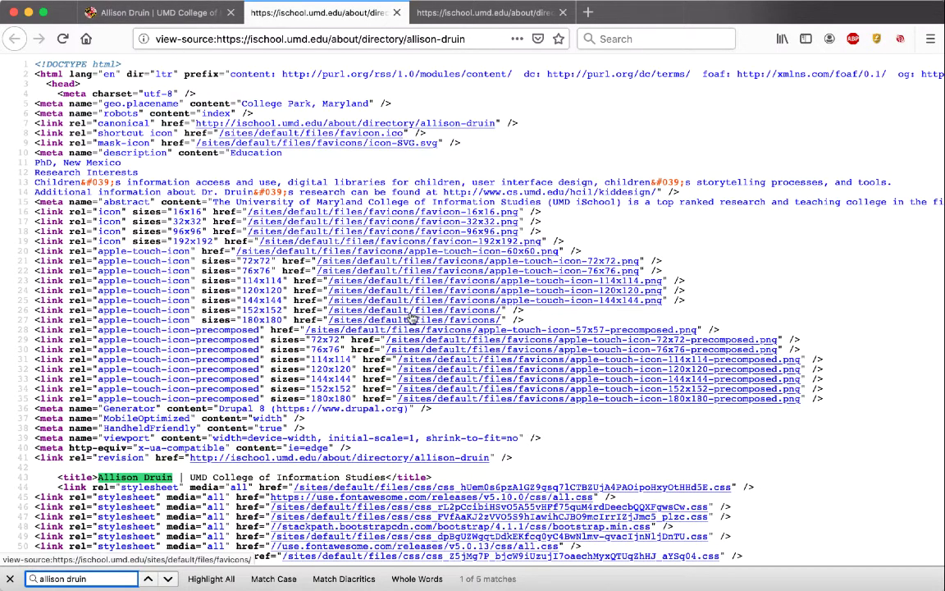
# Step: Step through the remaining name matches, then return to the rendered profile
pyautogui.press('Return')
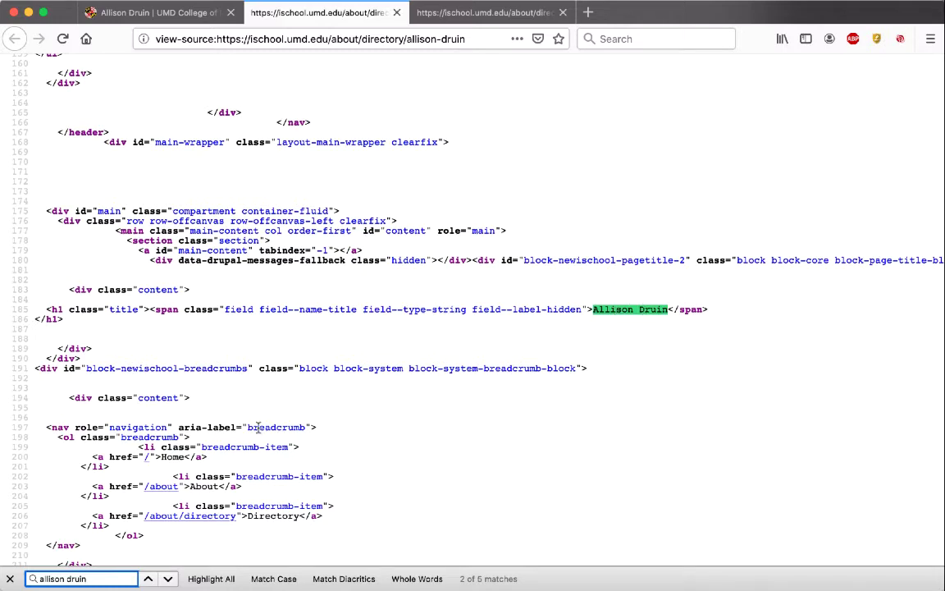
pyautogui.scroll(-3, 238, 410)
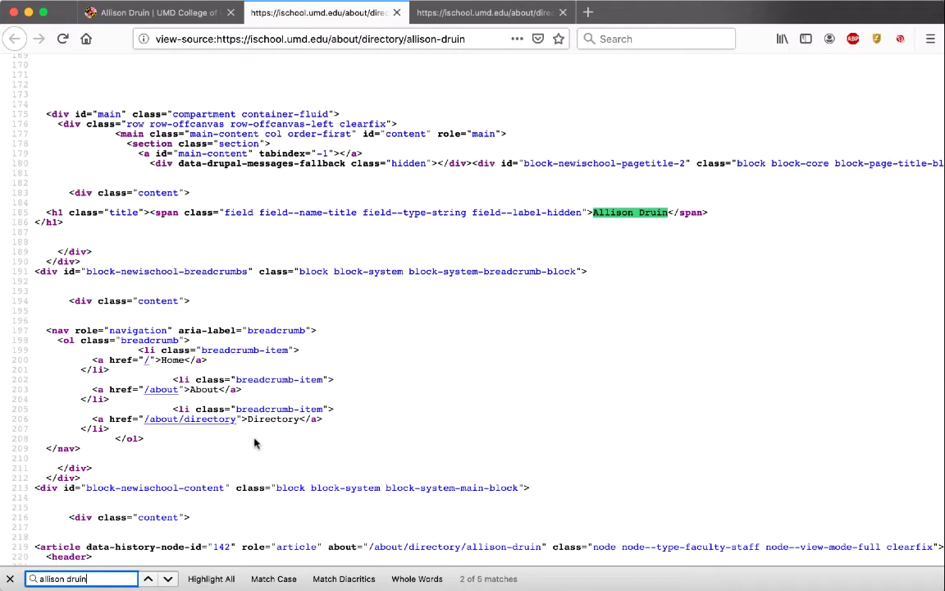
pyautogui.press('Return')
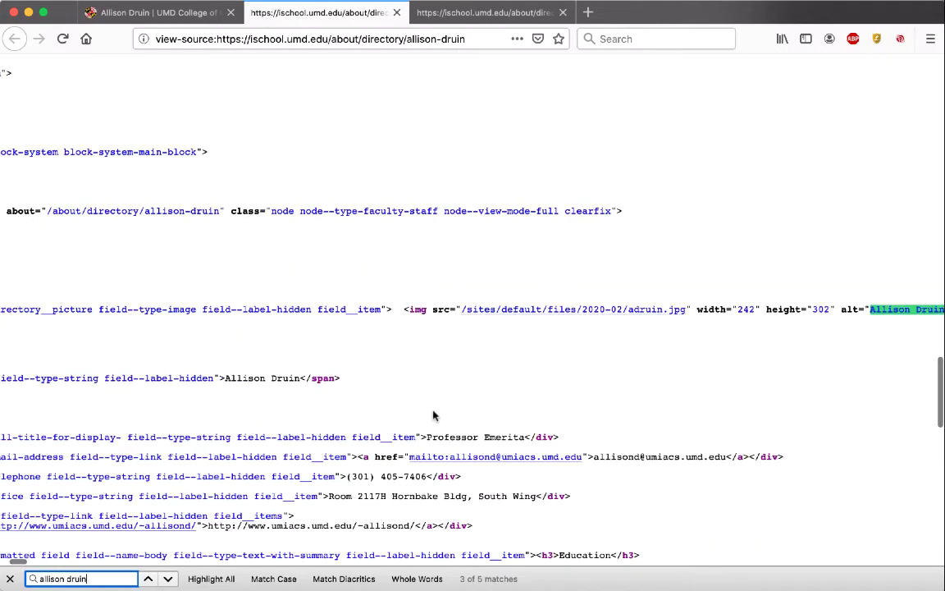
pyautogui.hscroll(10, 434, 416)
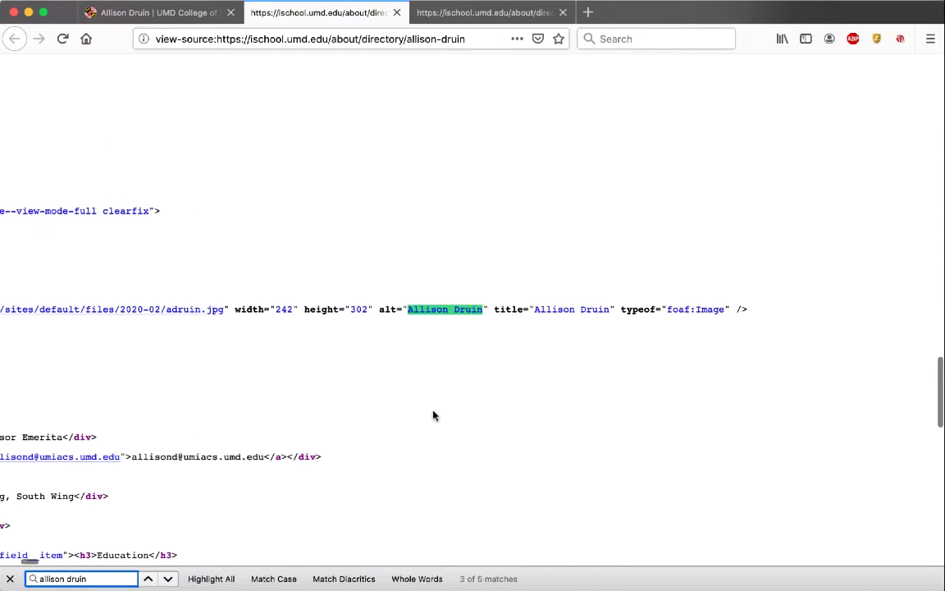
pyautogui.hscroll(-15, 434, 416)
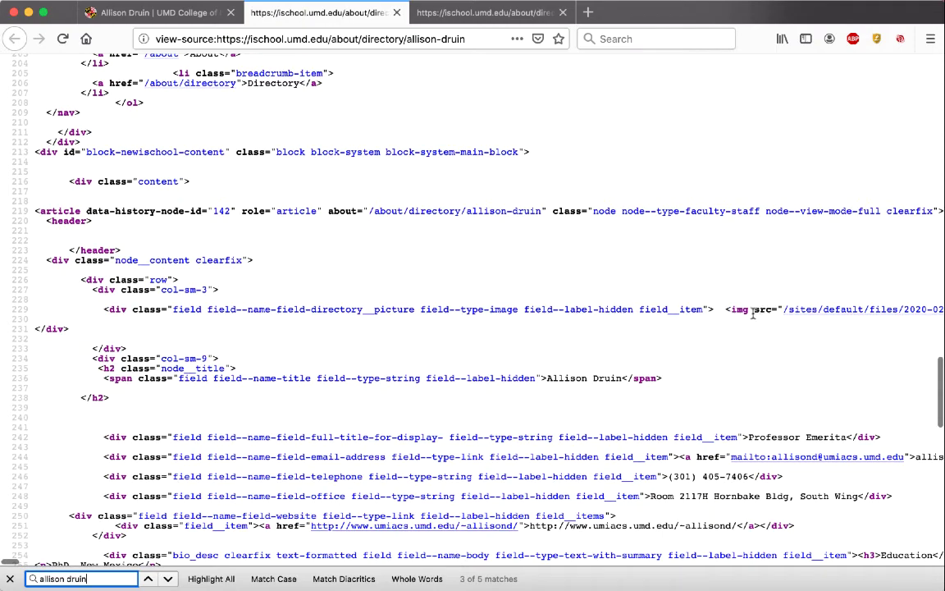
pyautogui.press('Return')
pyautogui.press('Return')
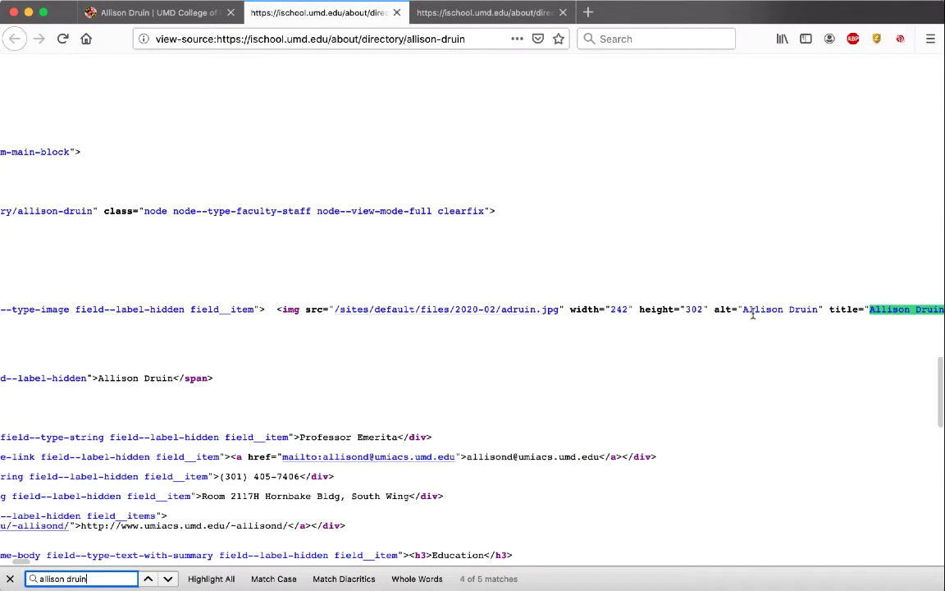
pyautogui.hscroll(-5, 675, 359)
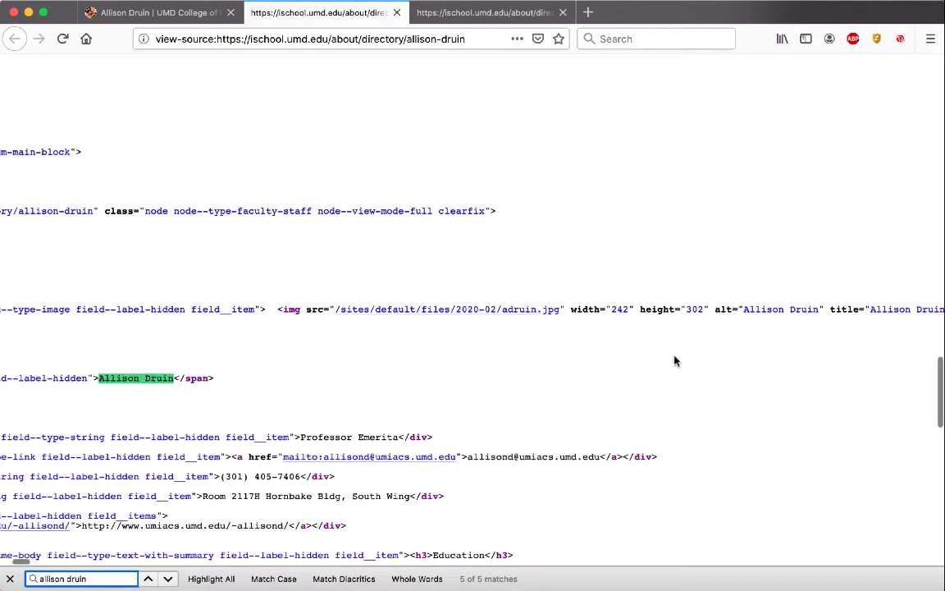
pyautogui.hscroll(-3, 675, 361)
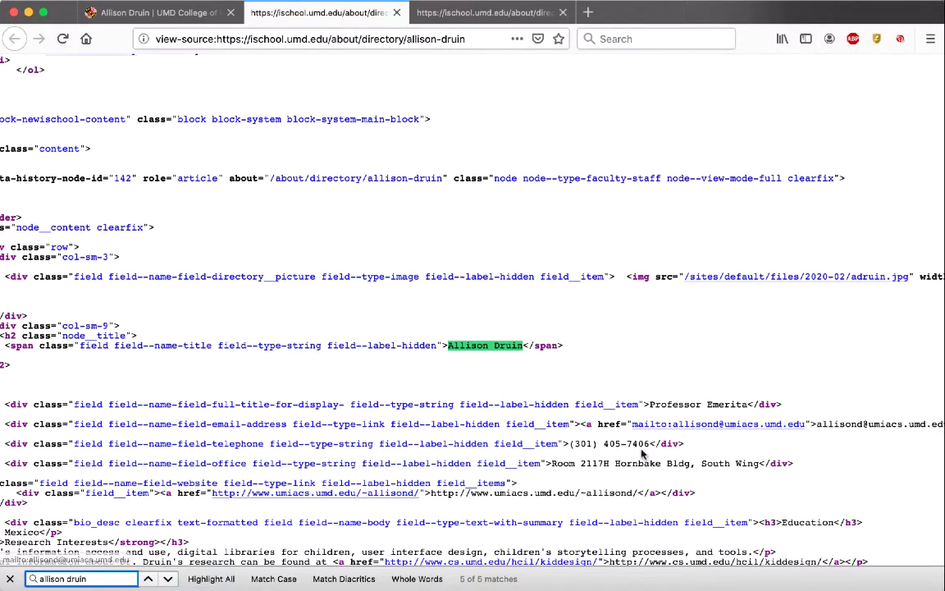
pyautogui.hscroll(-3, 643, 453)
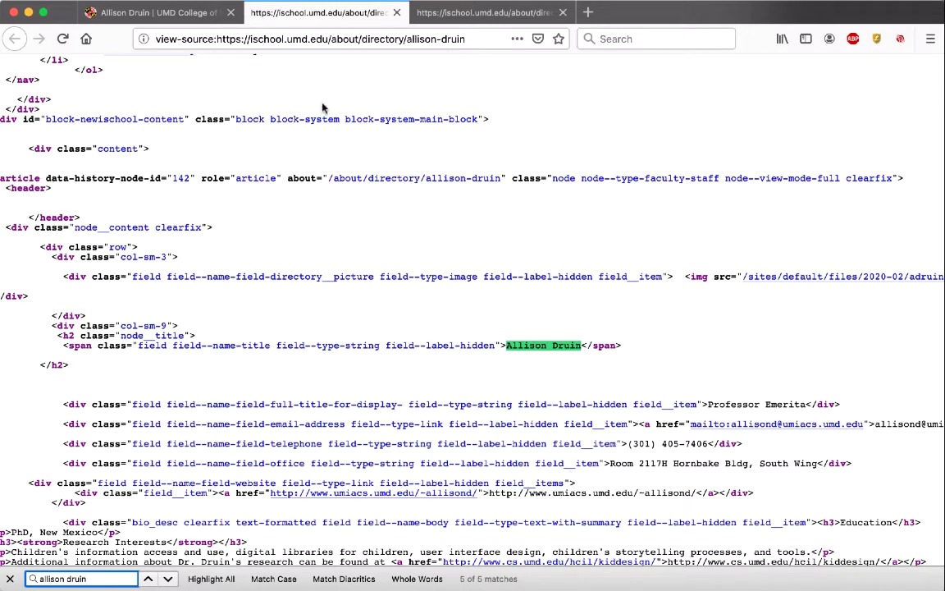
pyautogui.click(152, 14)
# Step: Open the next faculty member's profile from the directory listing and view its HTML source
pyautogui.click(14, 41)
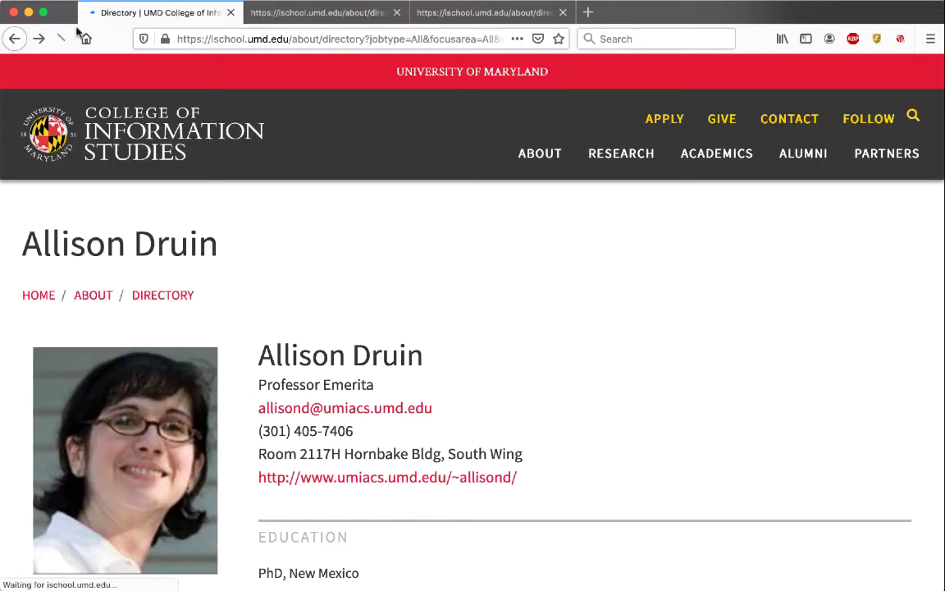
pyautogui.click(610, 517)
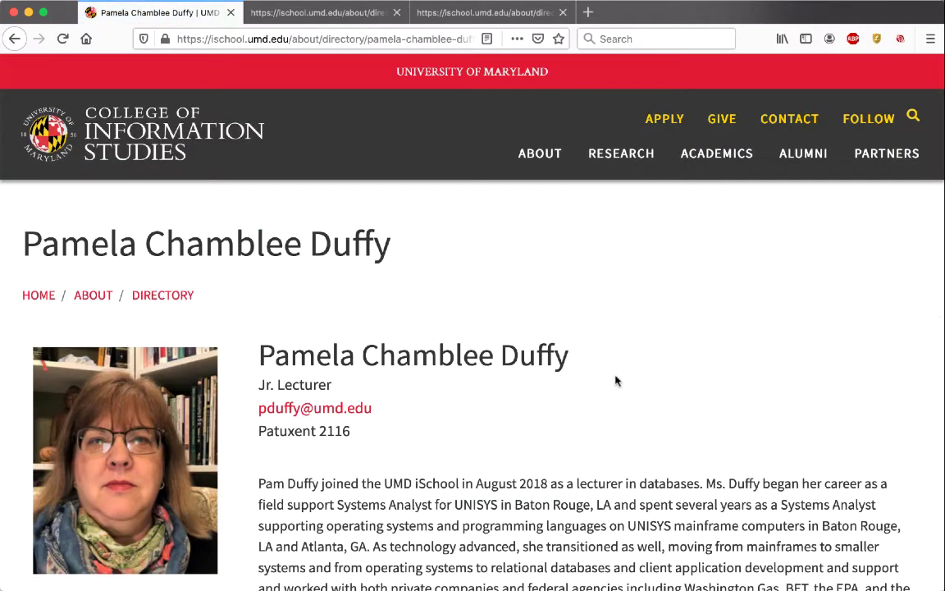
pyautogui.press('super+u')
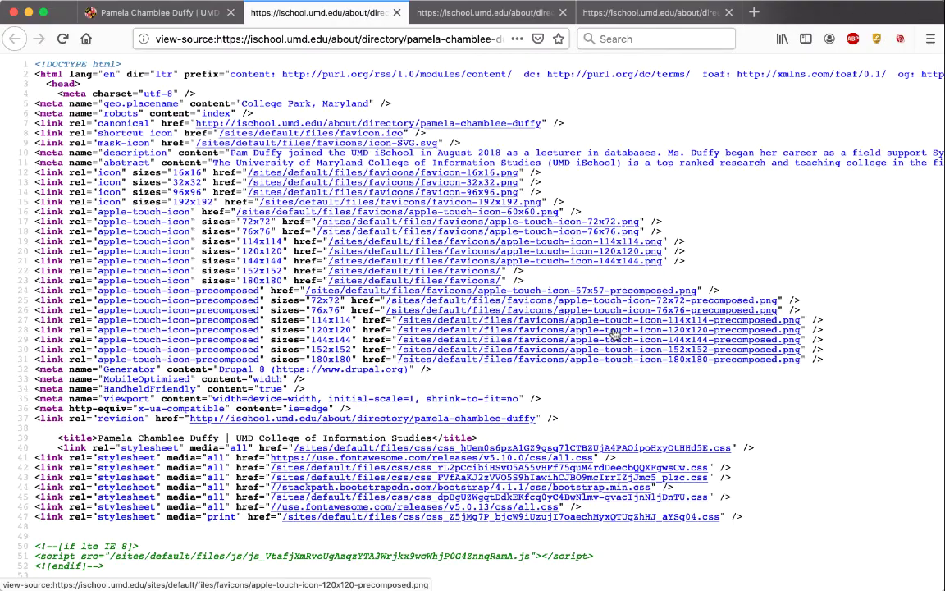
# Step: Search the profile source for her surname, step through matches, then return to the first profile's source
pyautogui.press('super+f')
pyautogui.write('duffy')
pyautogui.press('Return')
pyautogui.press('Return')
pyautogui.press('Return')
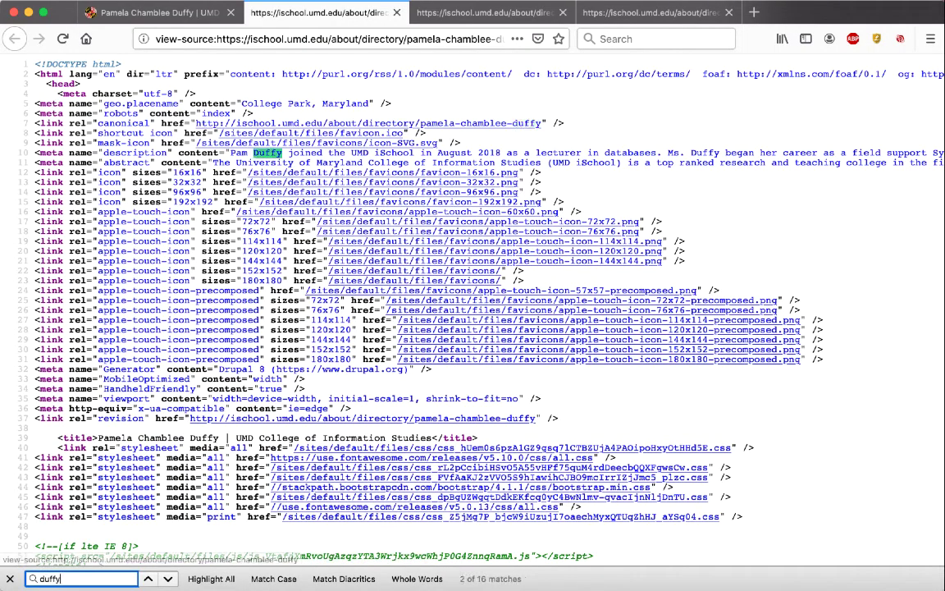
pyautogui.scroll(-5, 684, 339)
pyautogui.scroll(-15, 683, 339)
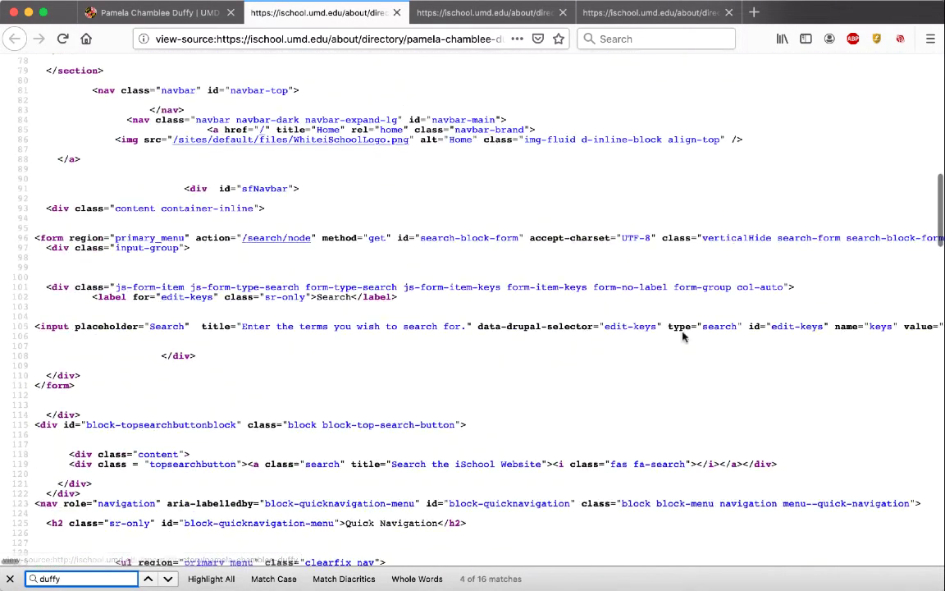
pyautogui.scroll(-10, 683, 336)
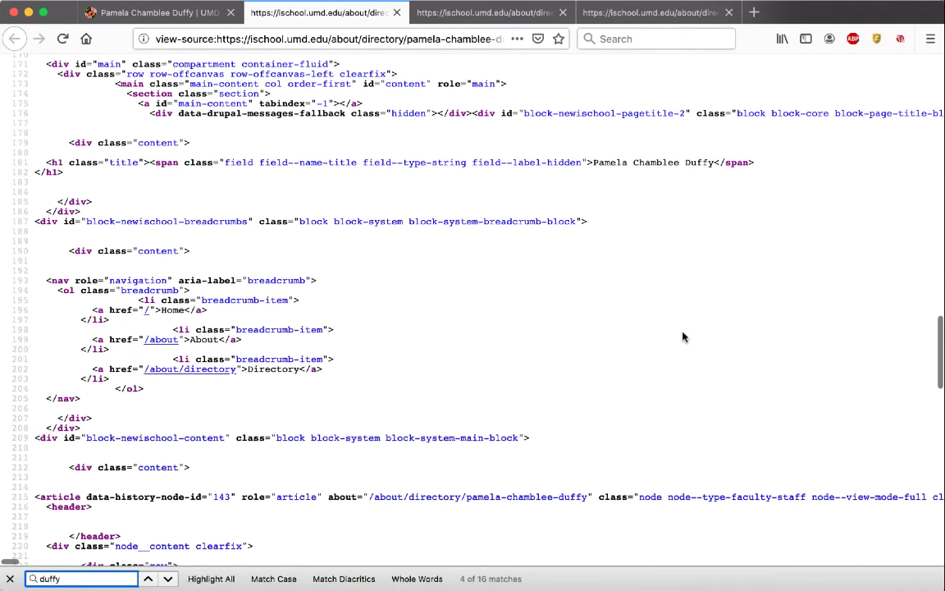
pyautogui.click(648, 216)
pyautogui.scroll(-5, 680, 281)
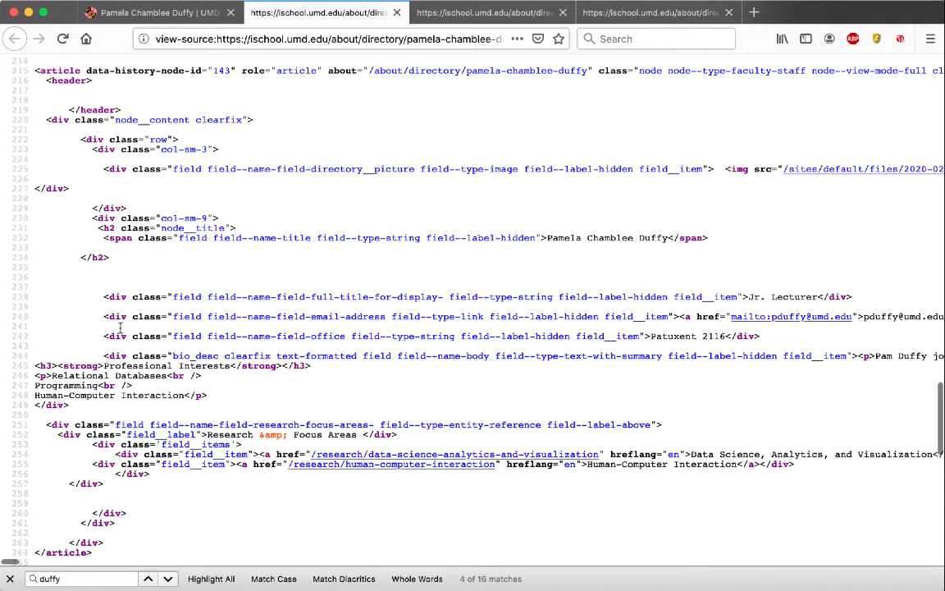
pyautogui.click(496, 14)
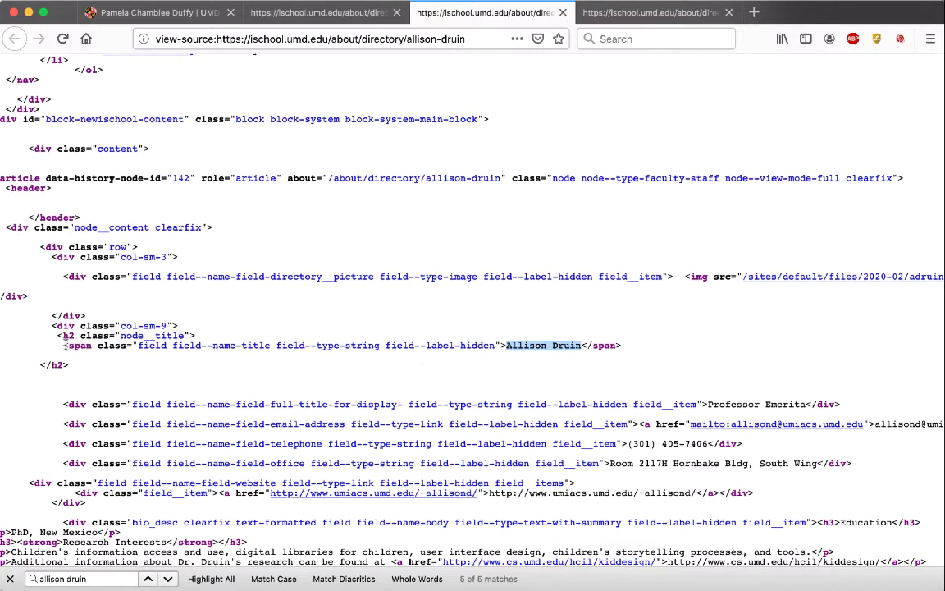
pyautogui.moveTo(65, 345); pyautogui.dragTo(504, 346)
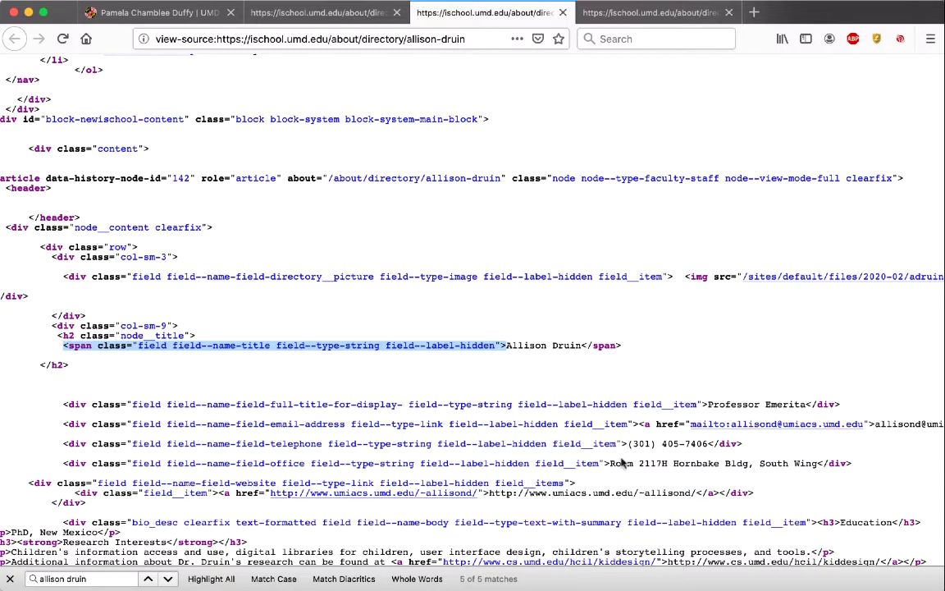
pyautogui.moveTo(629, 443); pyautogui.dragTo(710, 443)
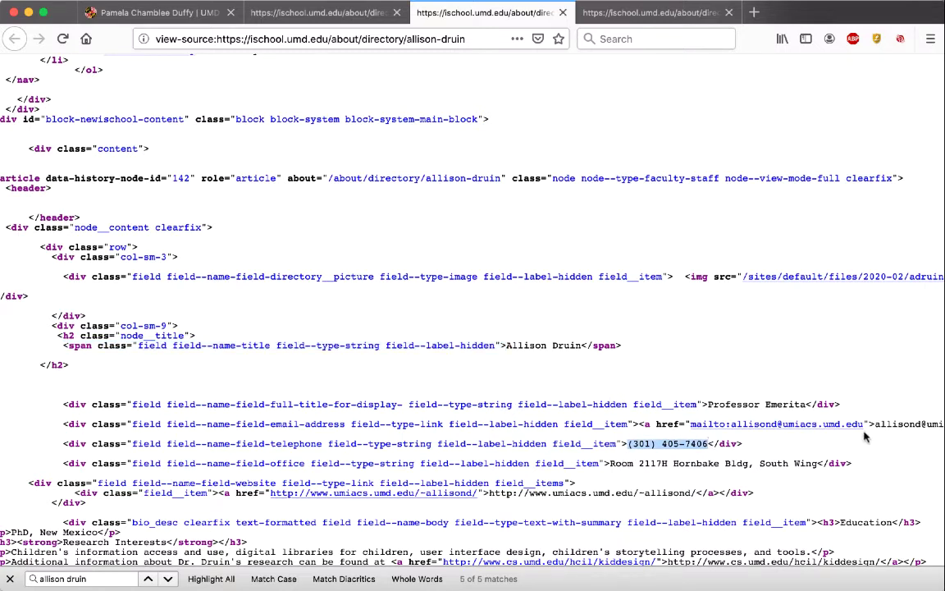
pyautogui.moveTo(875, 425); pyautogui.dragTo(829, 525)
pyautogui.click(905, 423)
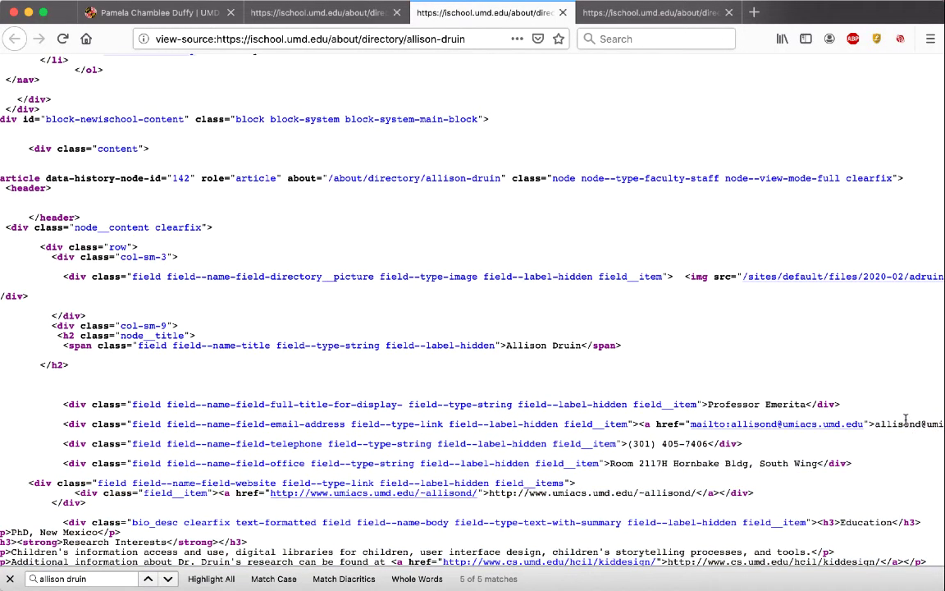
pyautogui.doubleClick(905, 423)
pyautogui.doubleClick(736, 404)
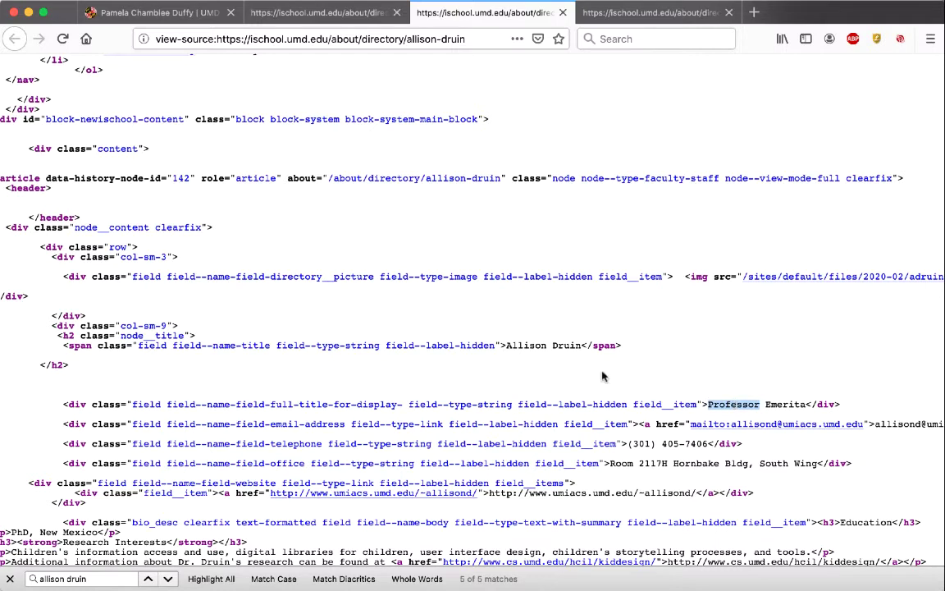